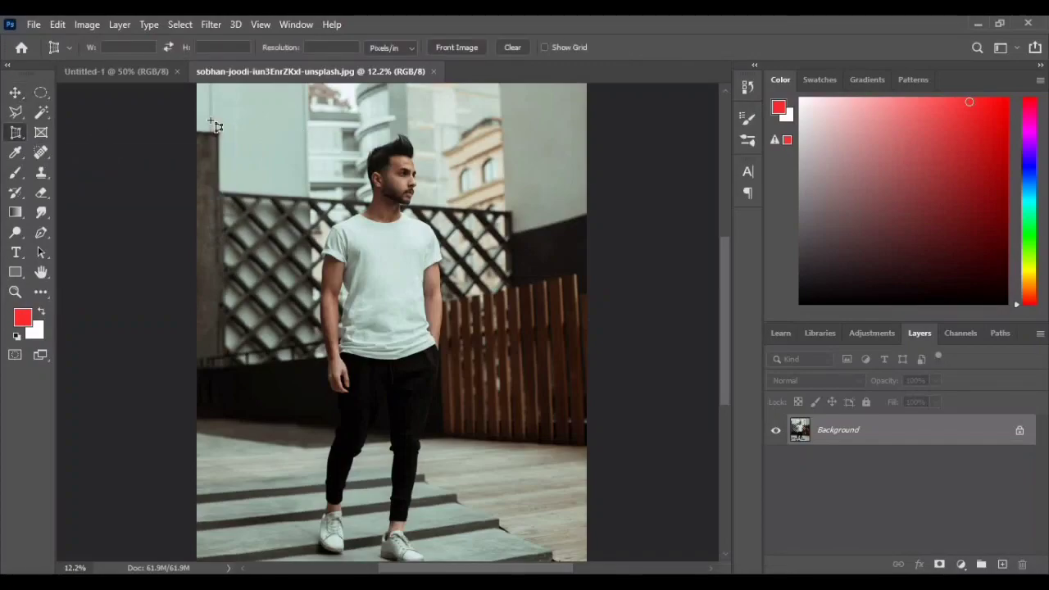
Step: Crop the photo with Perspective Crop to the man's upper body, from above his head to just below the waist
click(246, 118)
click(534, 118)
click(537, 351)
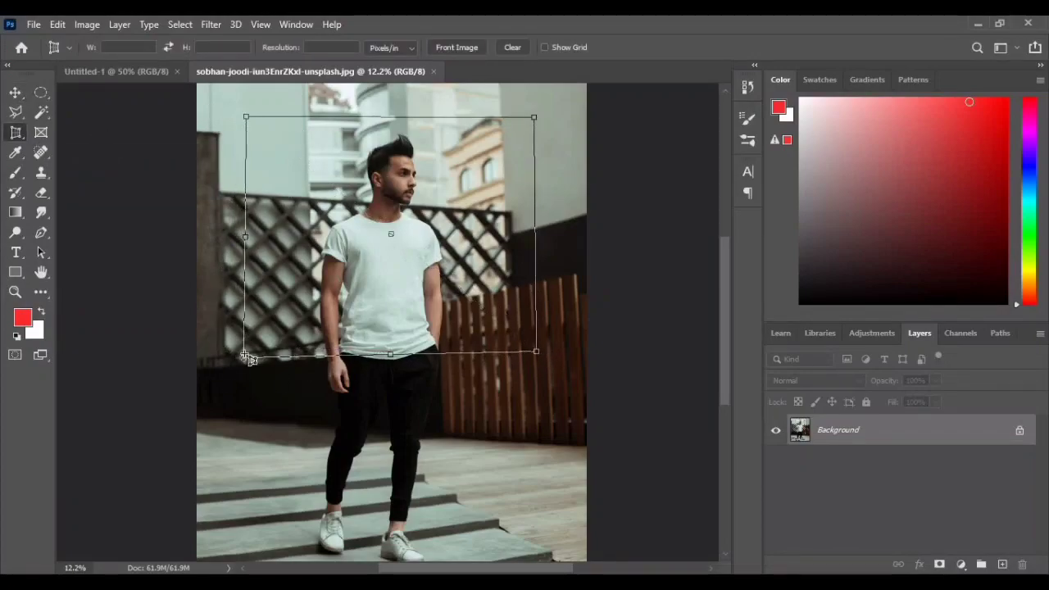
click(245, 353)
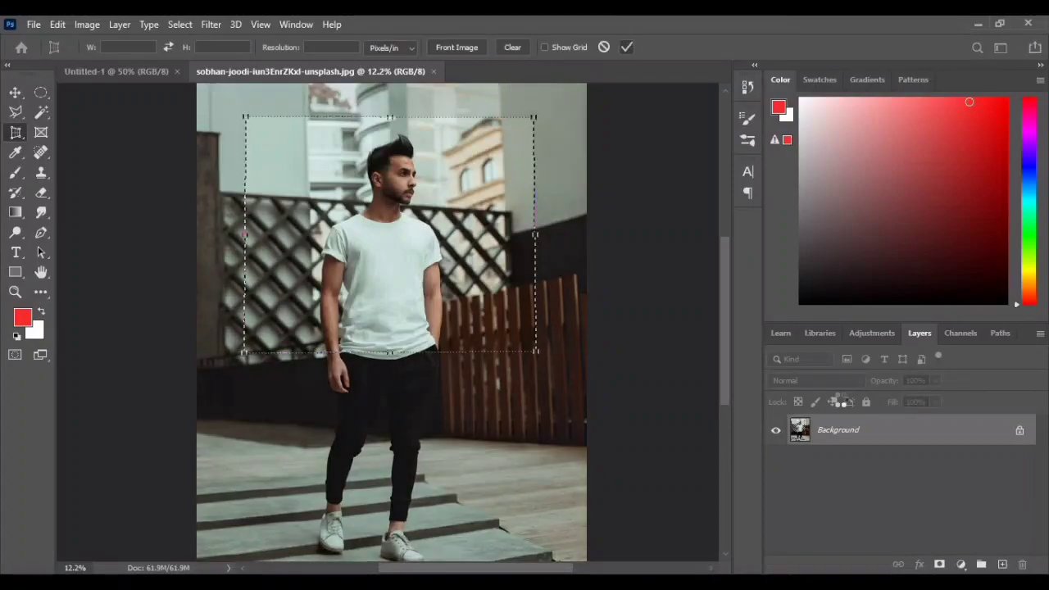
click(625, 47)
Step: Select the man as the subject with the Object Selection tool and bring the selection into Select and Mask
click(42, 111)
click(108, 114)
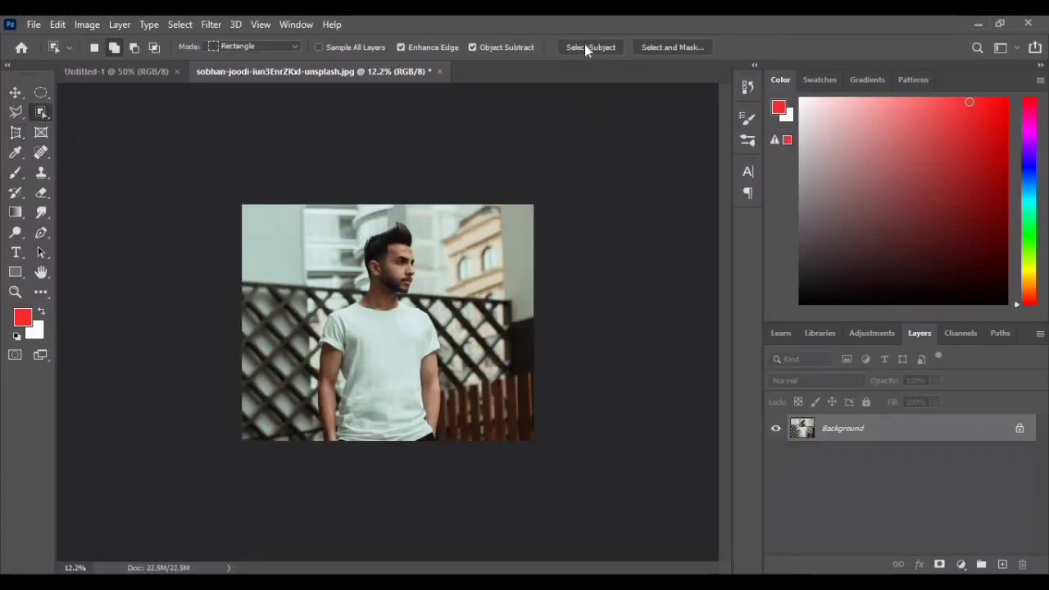
click(686, 47)
Step: Refine the selection with a 2 px Smart Radius and Decontaminate Colors, and output it as a new layer with a layer mask
scroll(849, 212, up, 3)
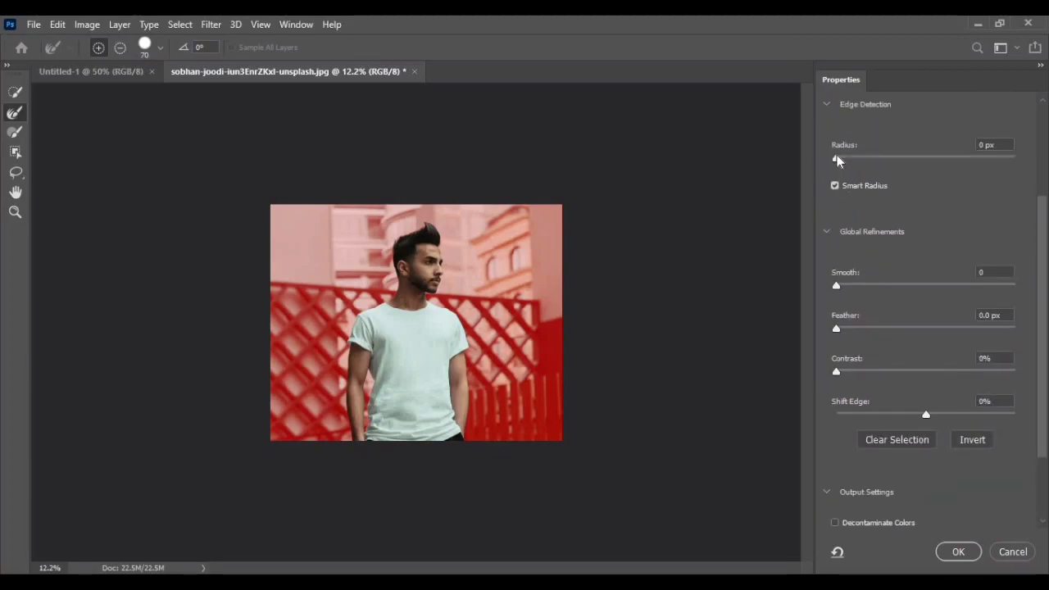
click(857, 159)
key(ctrl+plus)
key(ctrl+plus)
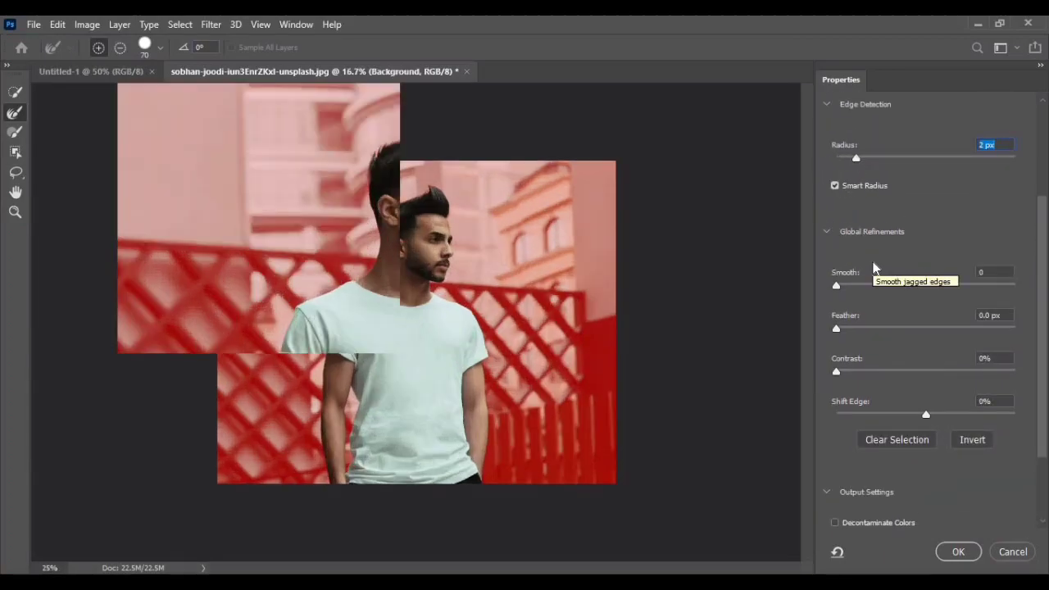
scroll(967, 335, down, 3)
click(835, 426)
click(952, 555)
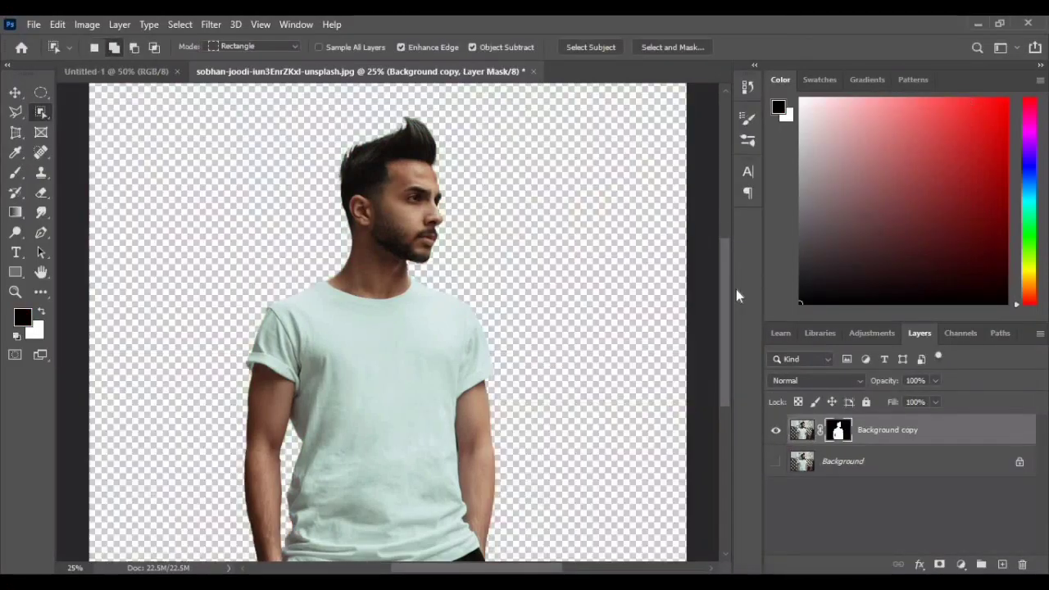
Step: Copy the masked cutout of the man into the Untitled-1 document, above the orange gradient
key(ctrl+minus)
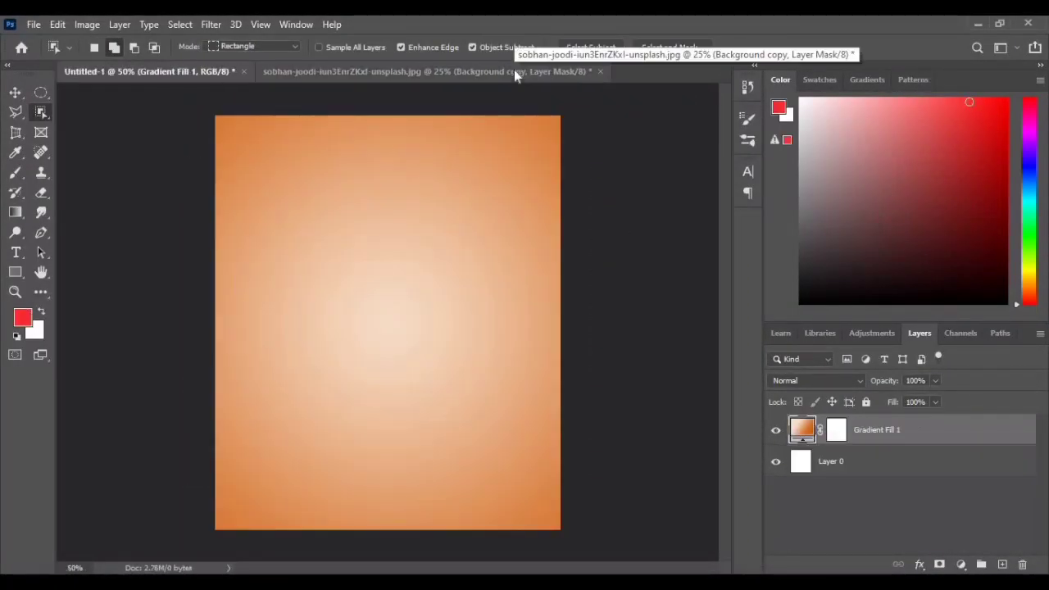
click(514, 71)
key(d)
key(v)
drag(335, 242, 380, 292)
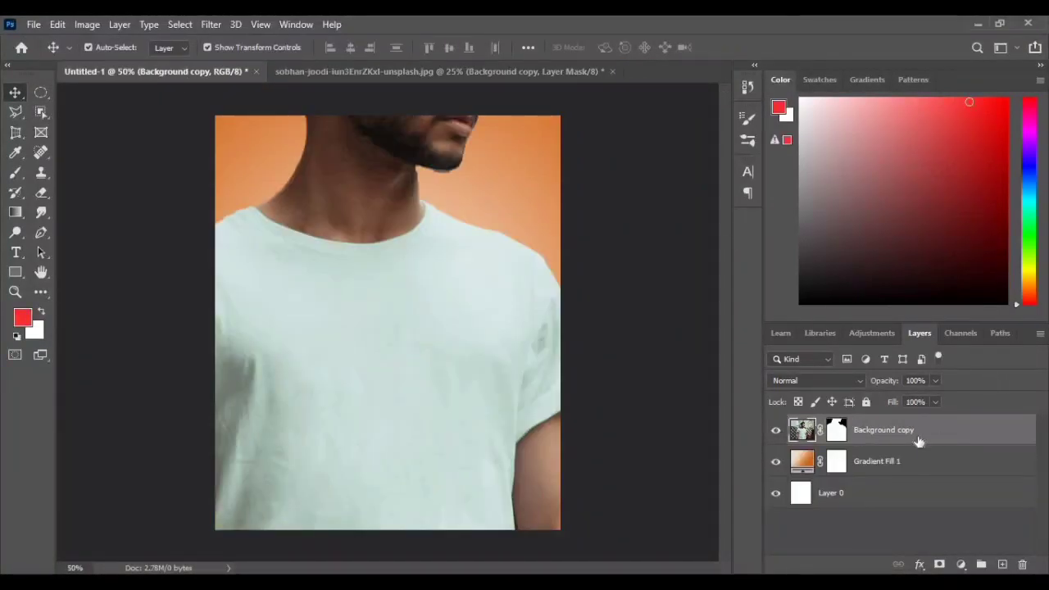
Step: Convert the cutout layer to a smart object and scale it down to about 30.9%
right_click(920, 441)
click(789, 226)
key(ctrl+minus)
key(ctrl+minus)
key(ctrl+minus)
drag(453, 168, 436, 293)
key(ctrl+plus)
key(ctrl+plus)
key(ctrl+plus)
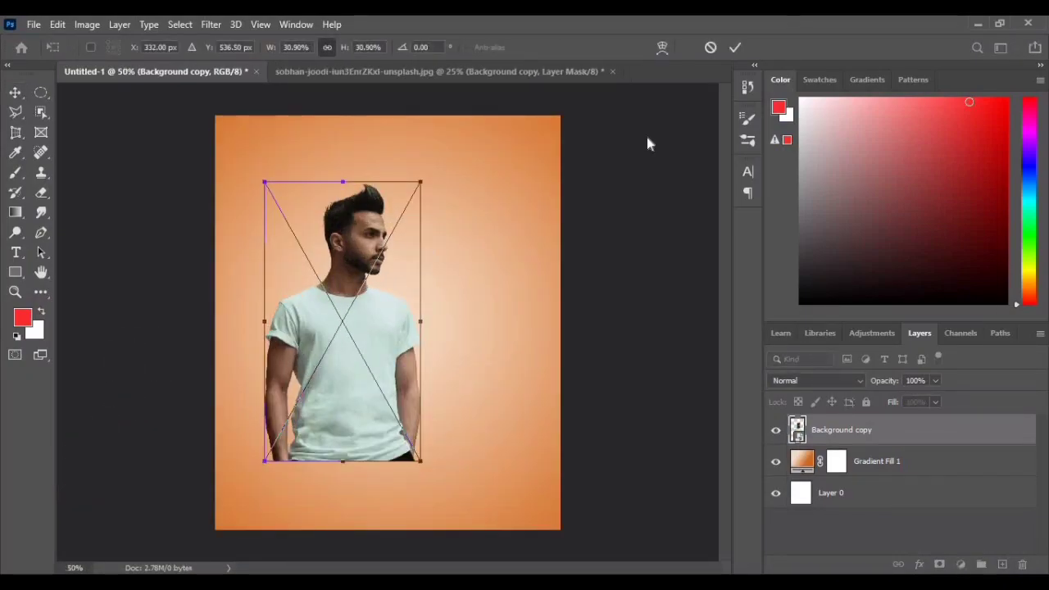
click(735, 47)
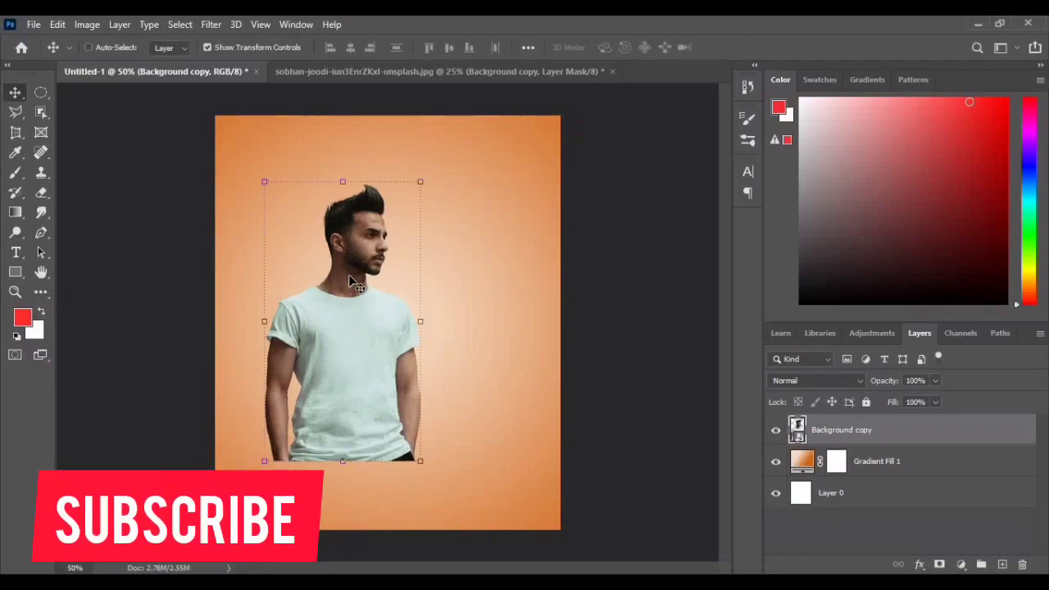
Step: Centre the man horizontally and vertically on the canvas, and clear the selection
key(ctrl+a)
click(350, 47)
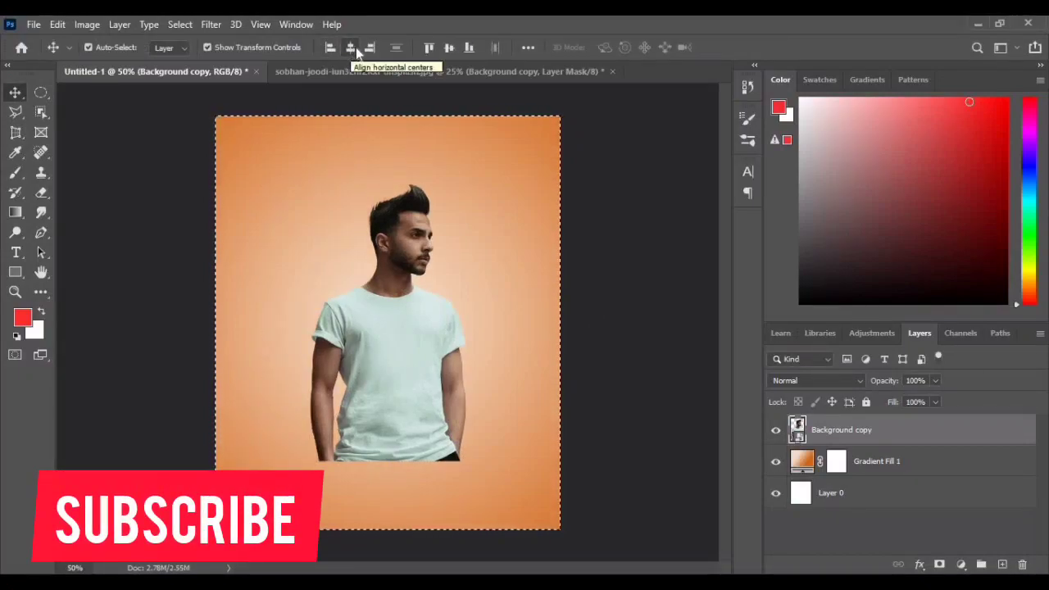
click(449, 49)
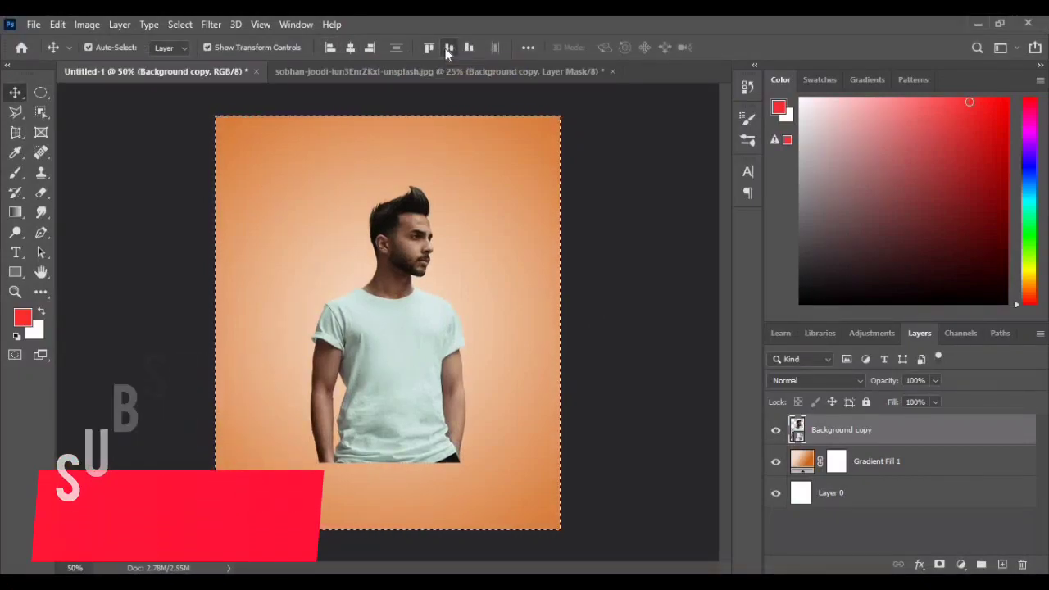
key(ctrl+d)
Step: Scale the man down to about 26% and place him slightly above the canvas centre
click(541, 269)
click(386, 259)
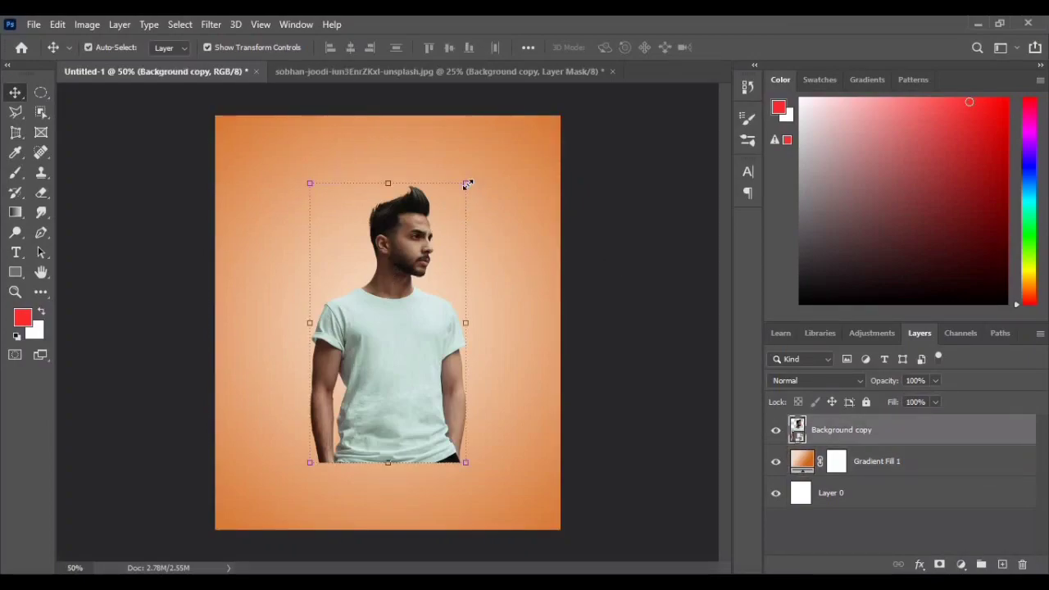
drag(463, 184, 459, 200)
drag(388, 310, 388, 273)
drag(458, 163, 457, 172)
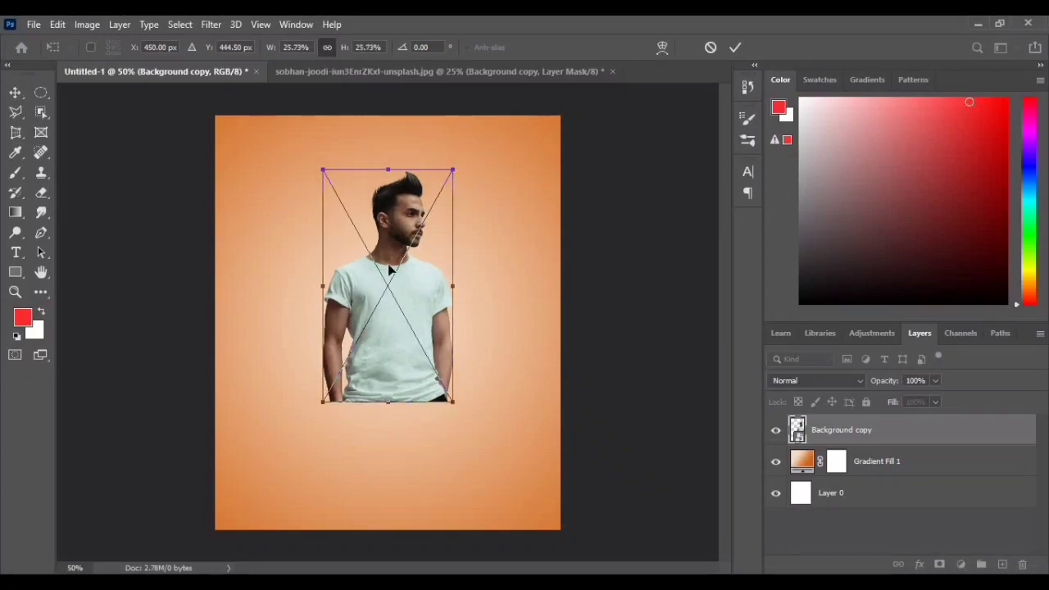
drag(390, 268, 390, 274)
drag(455, 175, 456, 173)
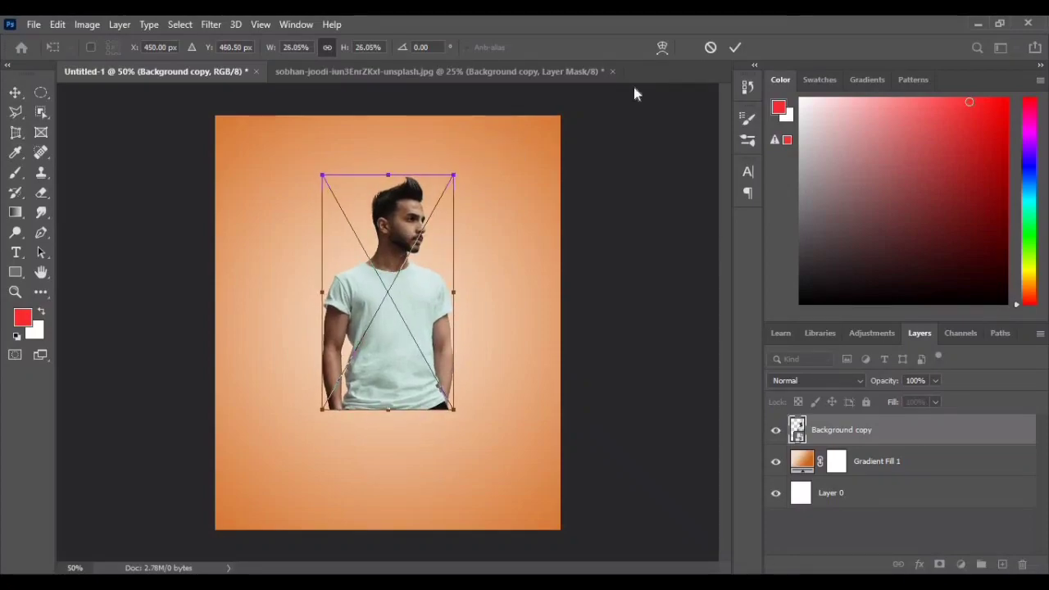
click(735, 48)
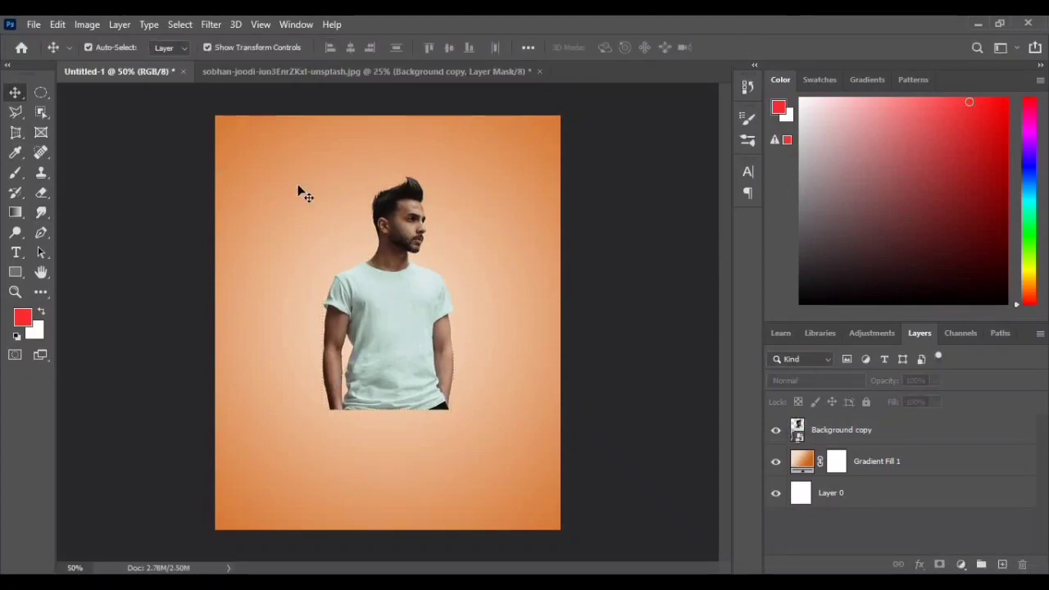
Step: Add Outer Glow and Drop Shadow effects to the man's layer
click(843, 433)
double_click(849, 431)
right_click(879, 431)
click(656, 35)
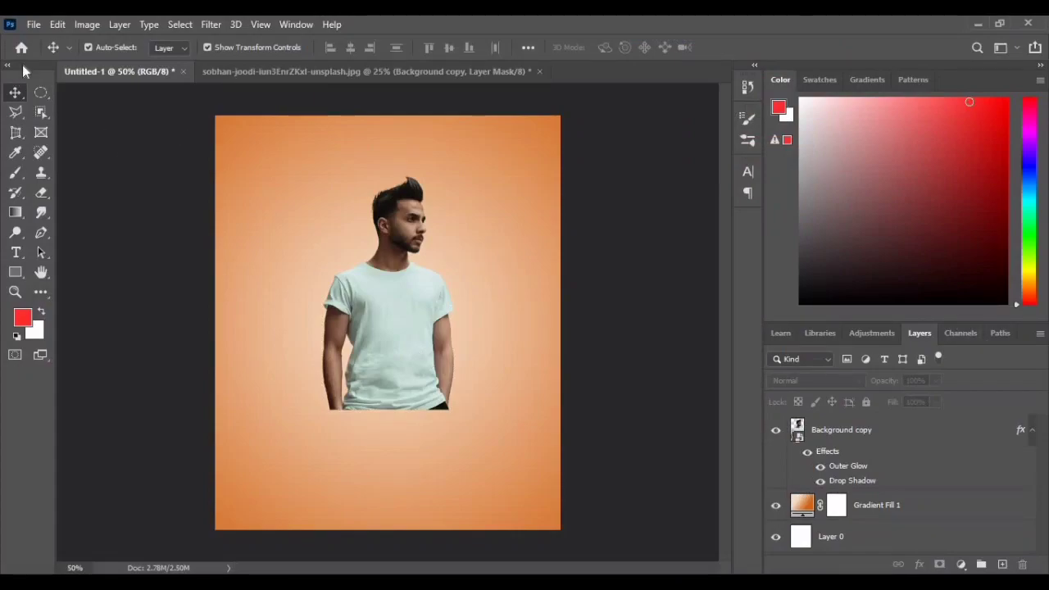
Step: Open the Dripping image from the Downloads folder
click(34, 23)
click(49, 58)
click(185, 180)
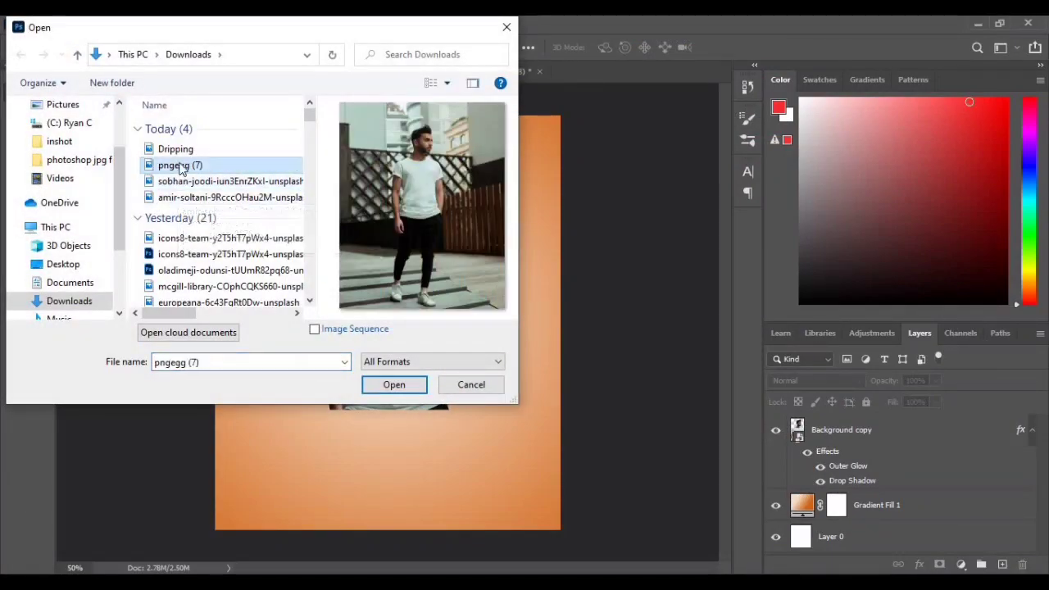
click(175, 148)
click(394, 384)
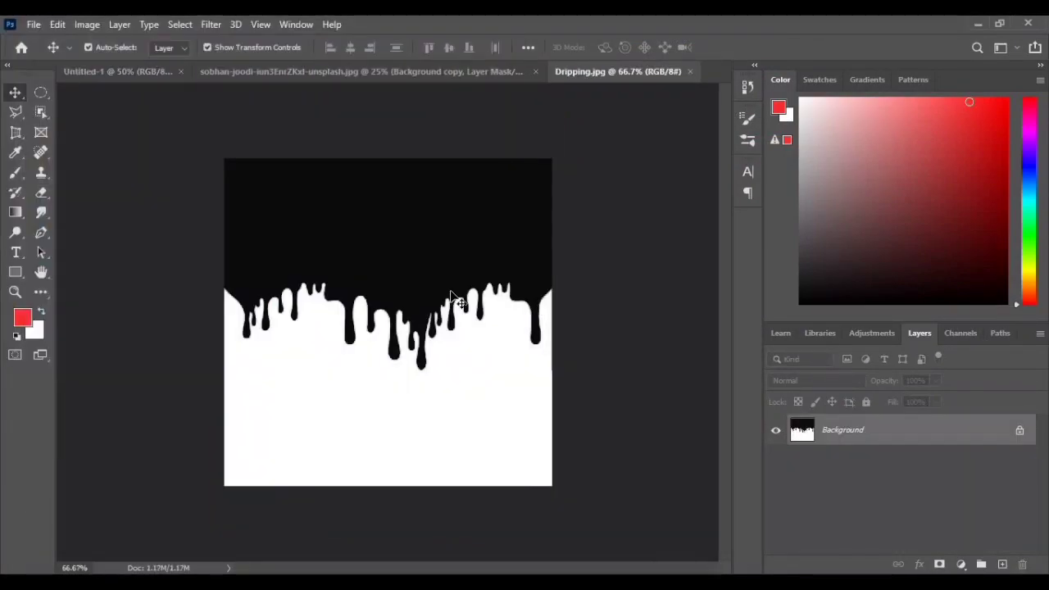
Step: Unlock the drip image's background layer and copy it into Untitled-1 as a smart object
click(1021, 430)
drag(374, 368, 399, 384)
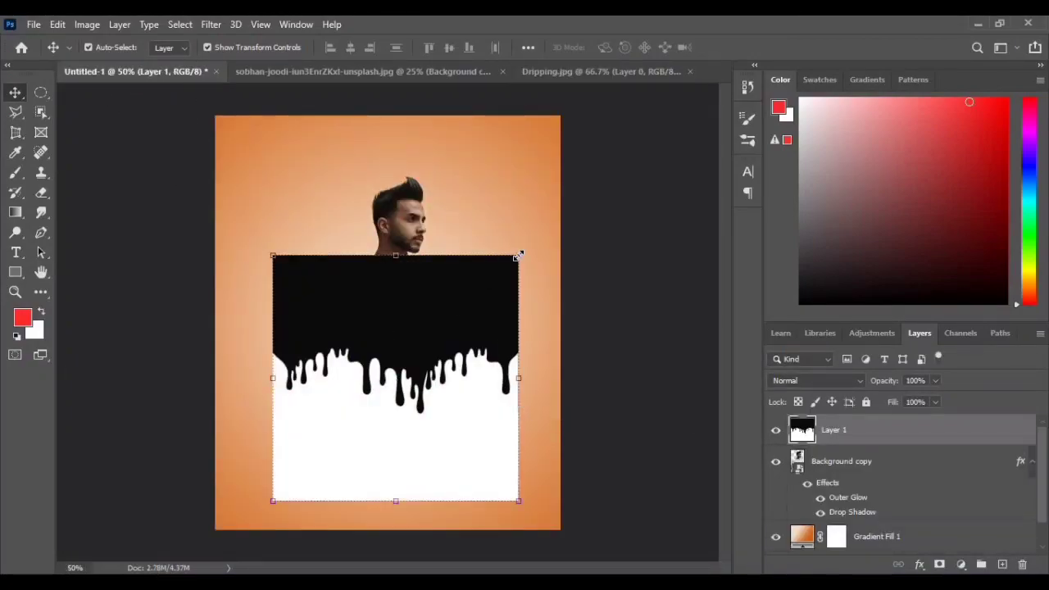
right_click(866, 430)
click(703, 227)
Step: Scale the drip image down to about 56% and position it across the man's waist
drag(521, 250, 484, 327)
drag(373, 372, 379, 415)
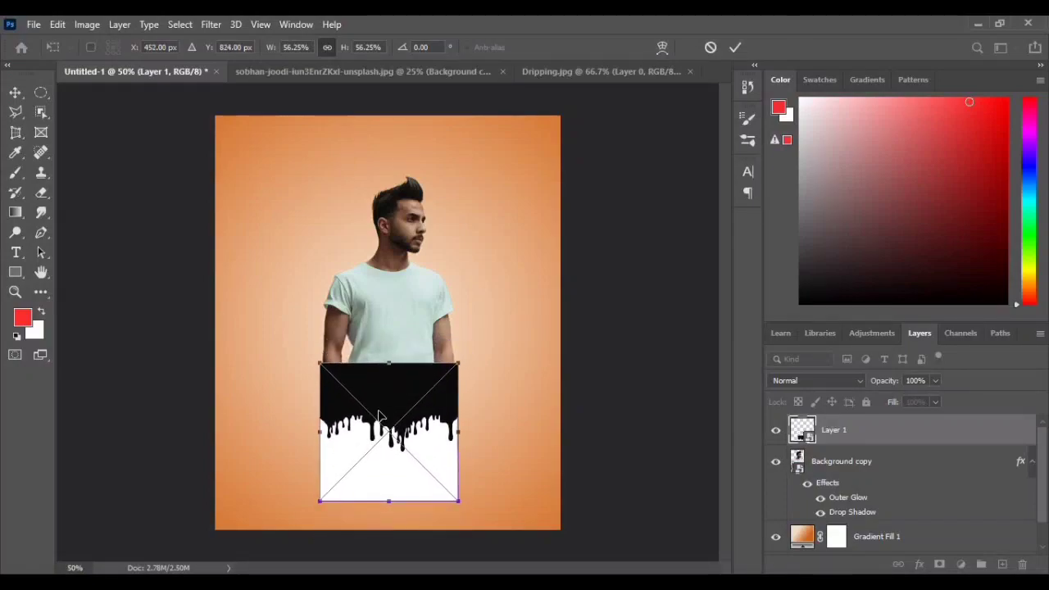
click(736, 49)
click(519, 281)
click(397, 394)
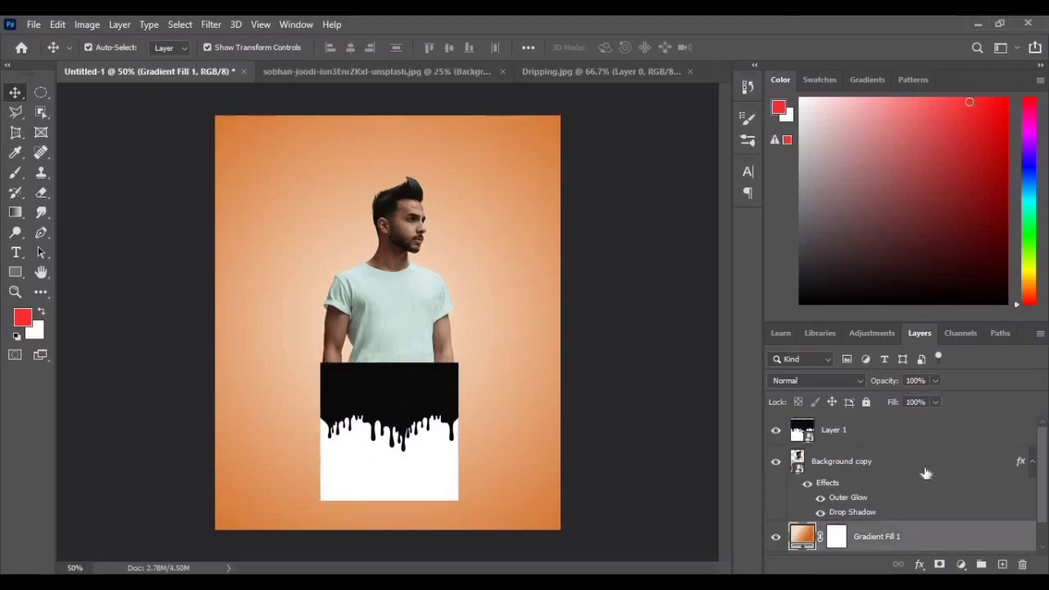
ctrl+click(801, 430)
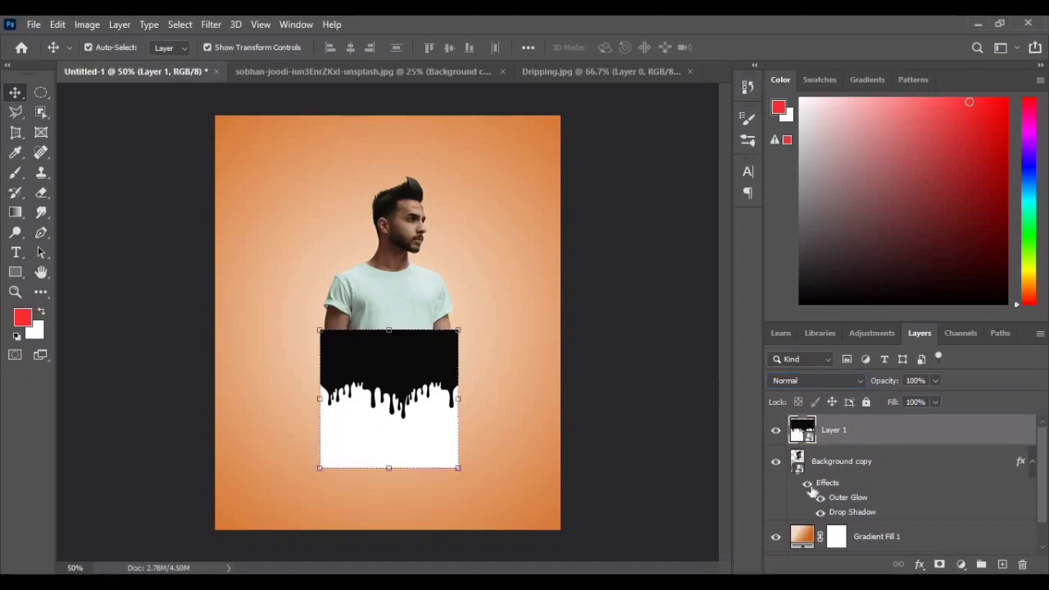
Step: Select the white area below the drips with the Magic Wand, and hide the drip layer
right_click(42, 113)
click(100, 145)
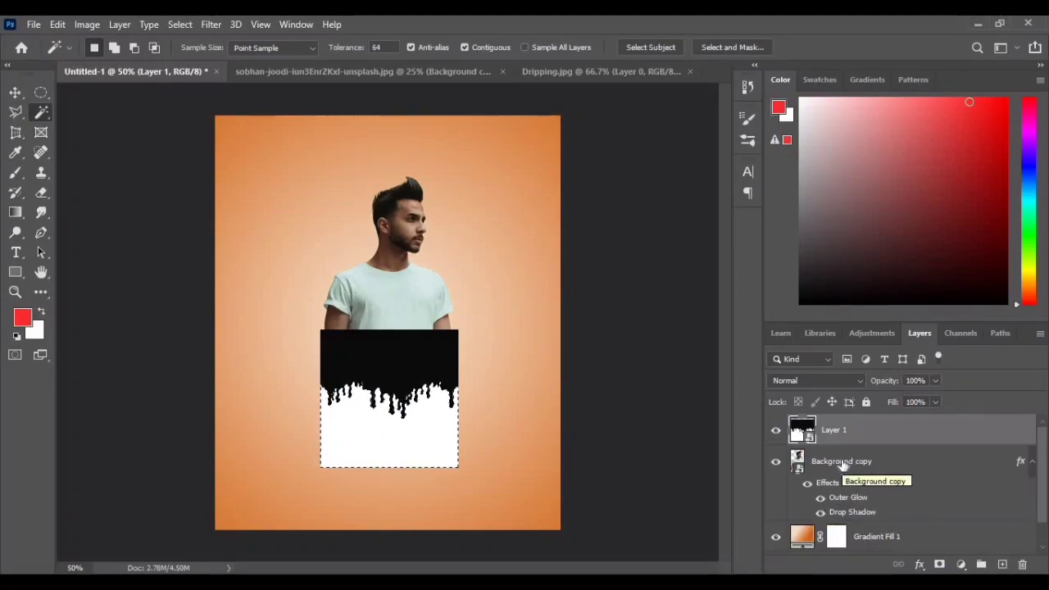
click(775, 430)
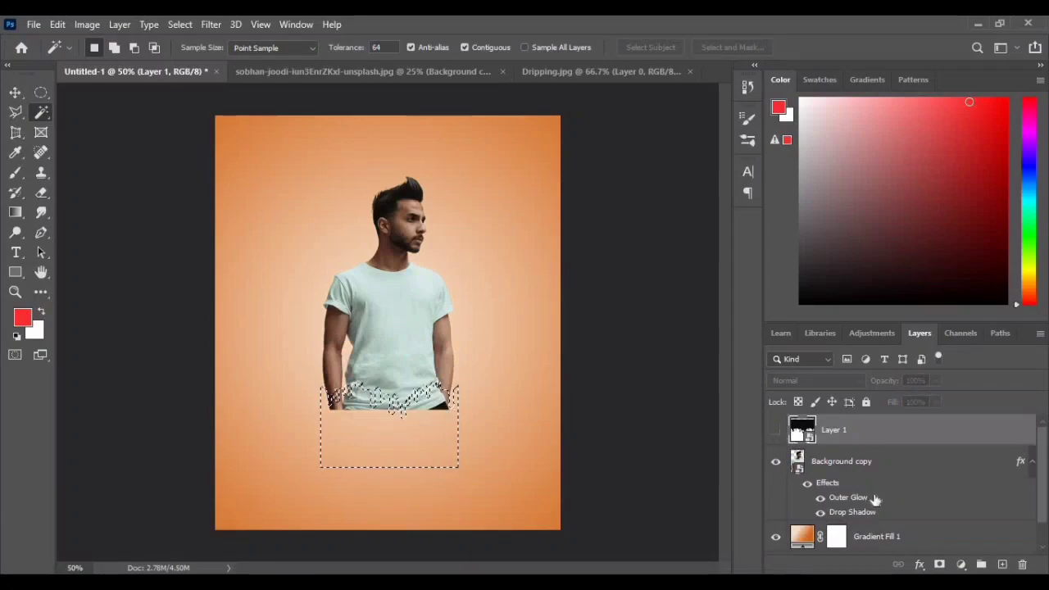
Step: Add a layer mask from the drip selection to the man's layer and invert the mask
click(939, 565)
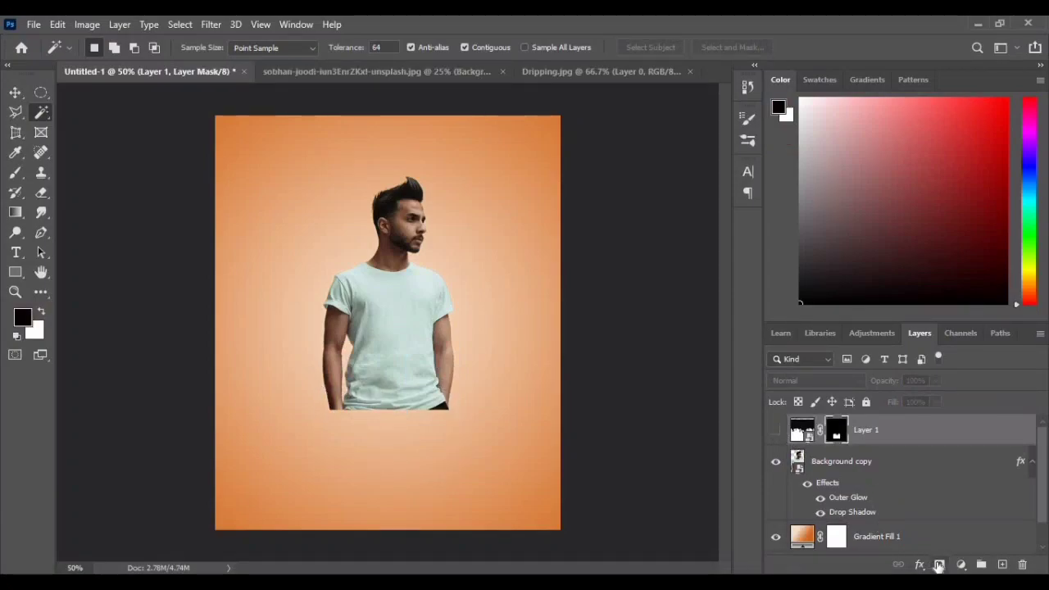
key(ctrl+z)
click(849, 464)
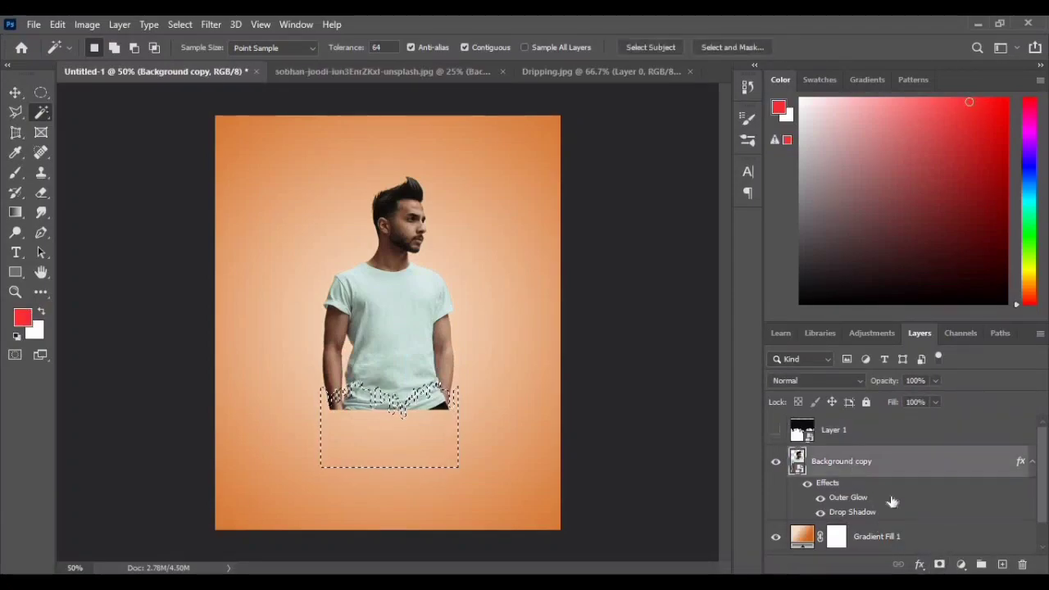
click(940, 564)
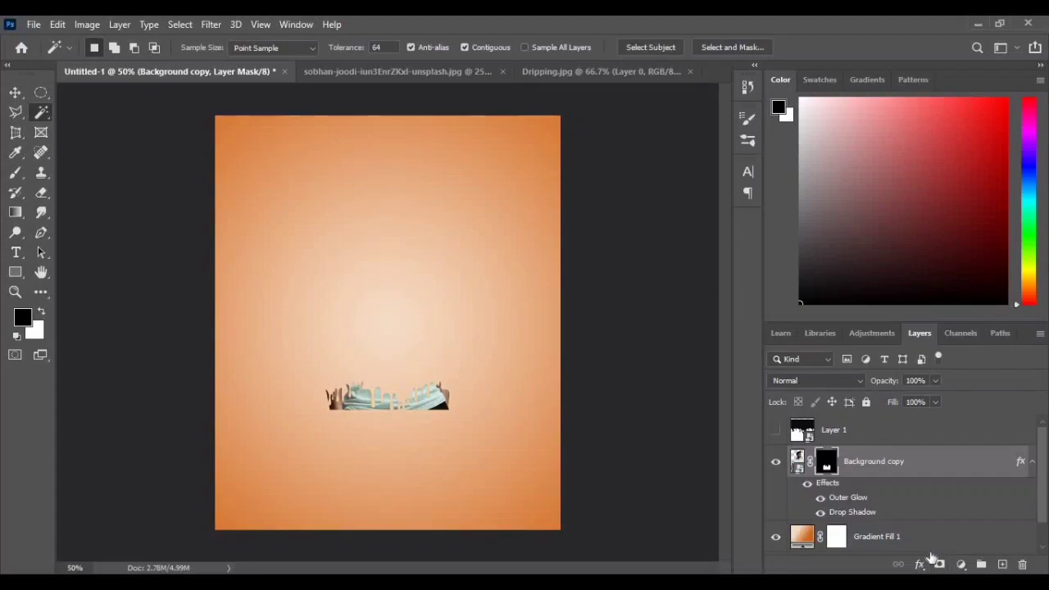
key(ctrl+i)
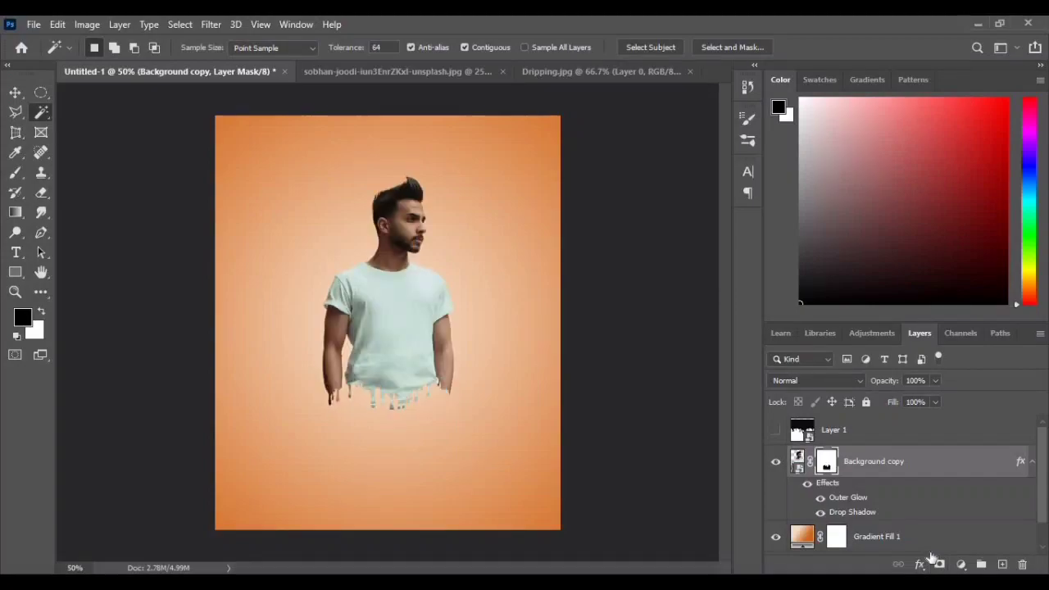
Step: Centre the masked man on the canvas and move him straight up by about 0.88 in
click(15, 92)
drag(412, 327, 392, 336)
key(ctrl+a)
click(349, 48)
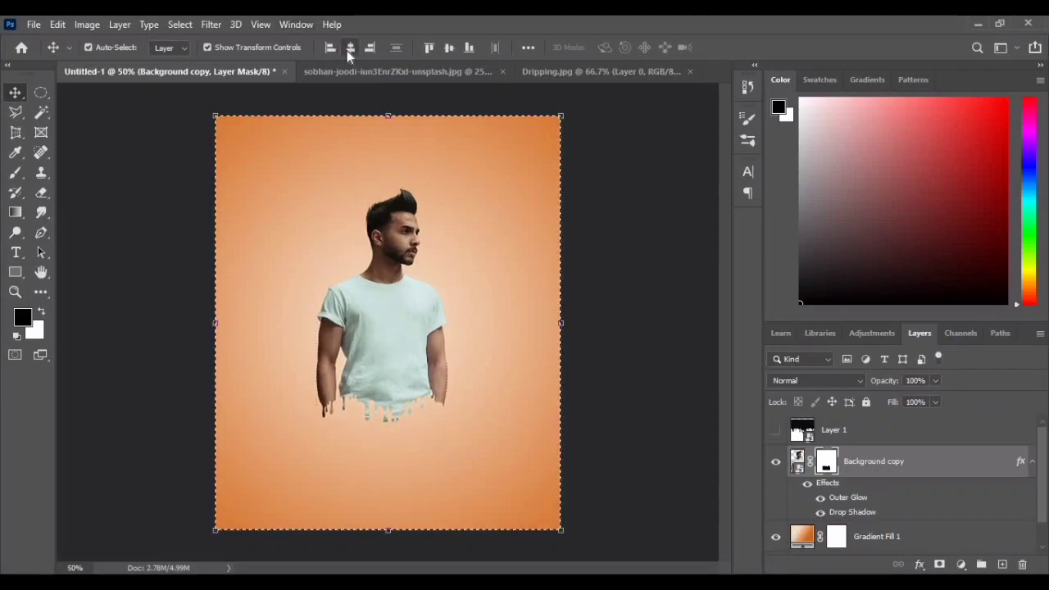
click(450, 47)
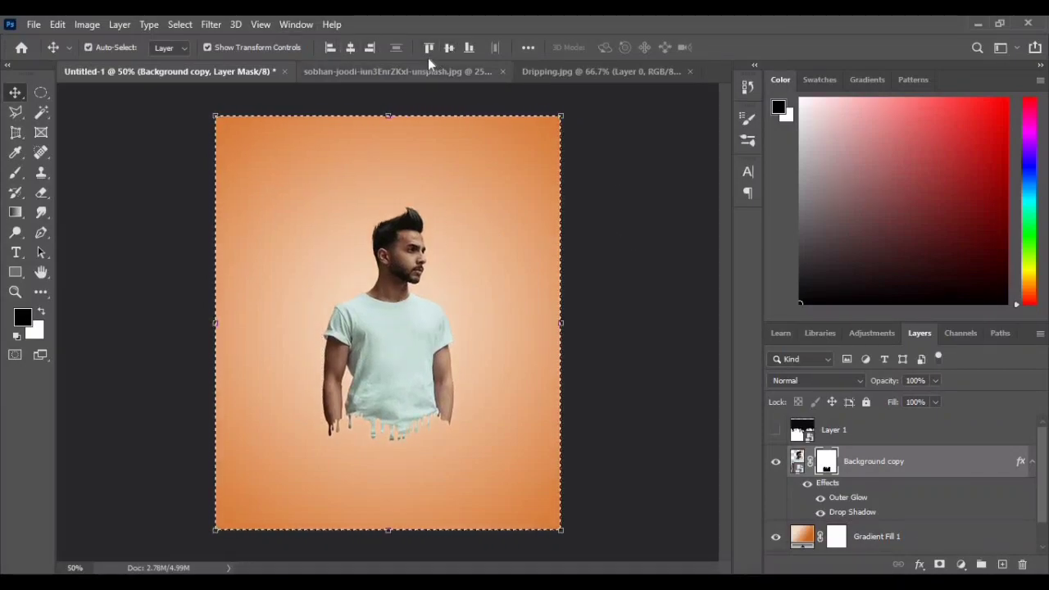
key(ctrl+d)
mouse_move(404, 323)
mouse_down()
mouse_move(409, 277)
mouse_move(400, 310)
mouse_up()
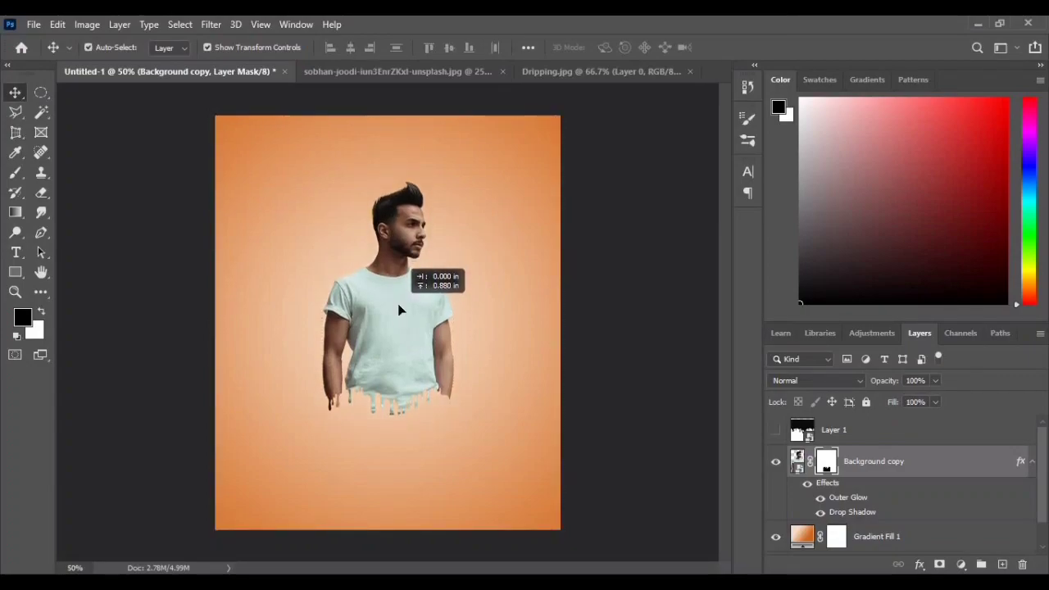
click(586, 307)
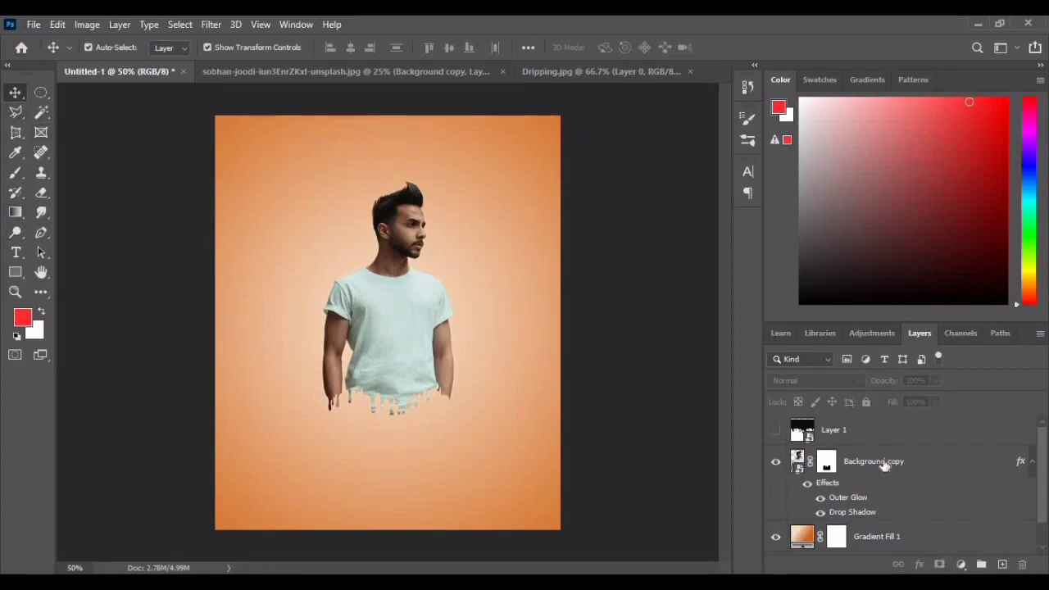
Step: Add a new layer above the man and stamp a red splatter beside his head with a splatter brush at size 800
click(886, 464)
click(1002, 564)
click(17, 171)
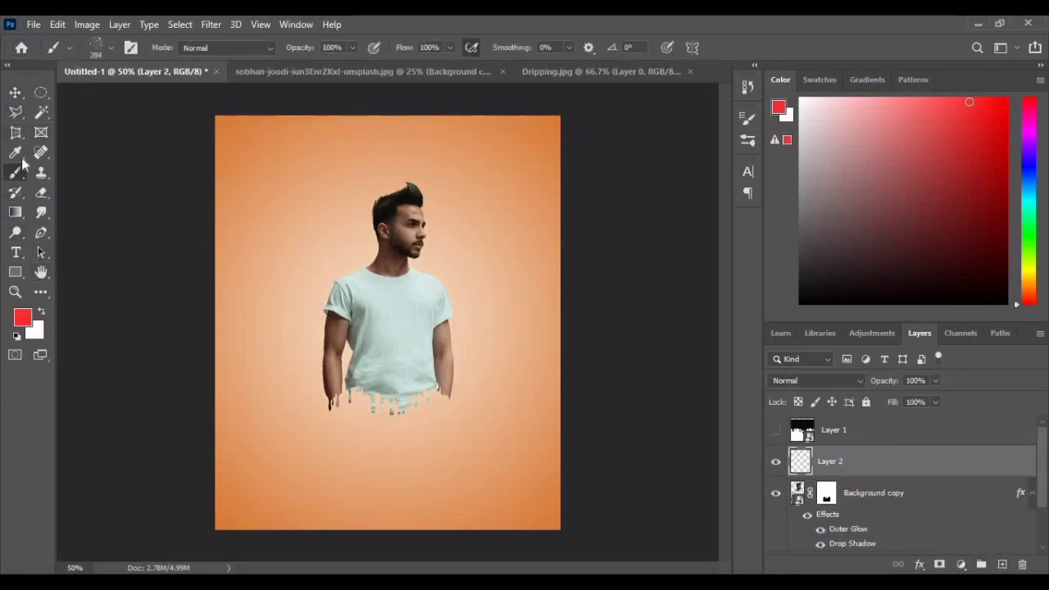
click(96, 48)
click(98, 49)
click(288, 244)
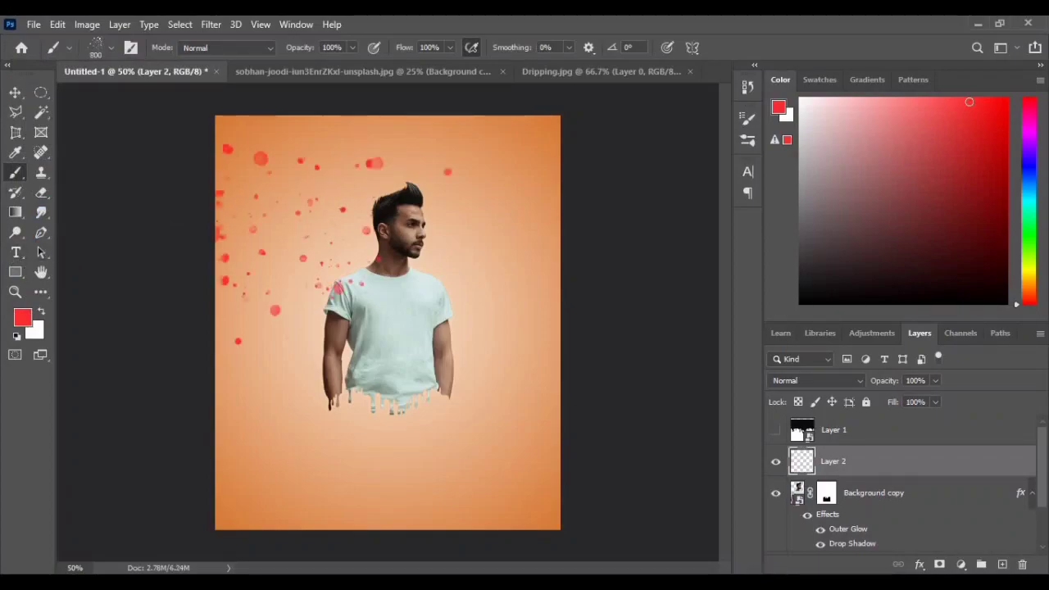
Step: Redo the red splatter stamp over the man's head and stamp a bright blue splatter centred on his chest
key(ctrl+z)
click(385, 242)
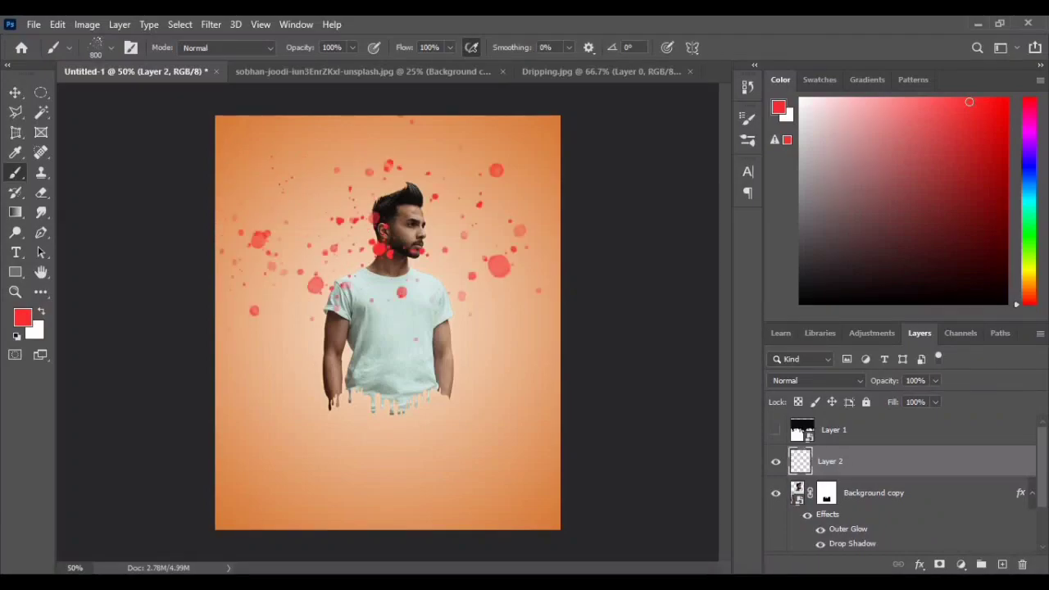
click(22, 318)
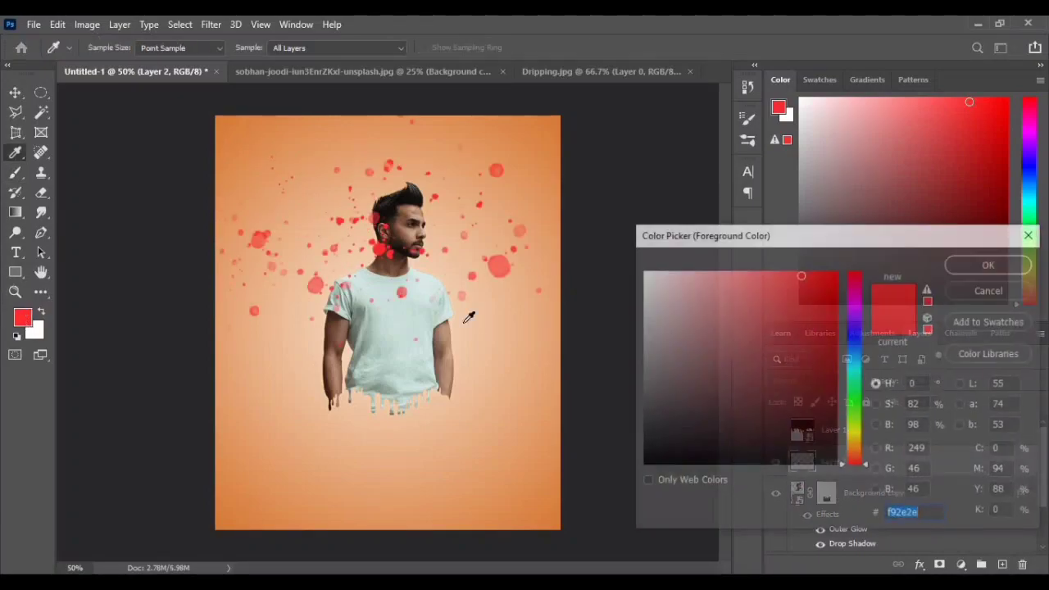
click(852, 341)
click(789, 284)
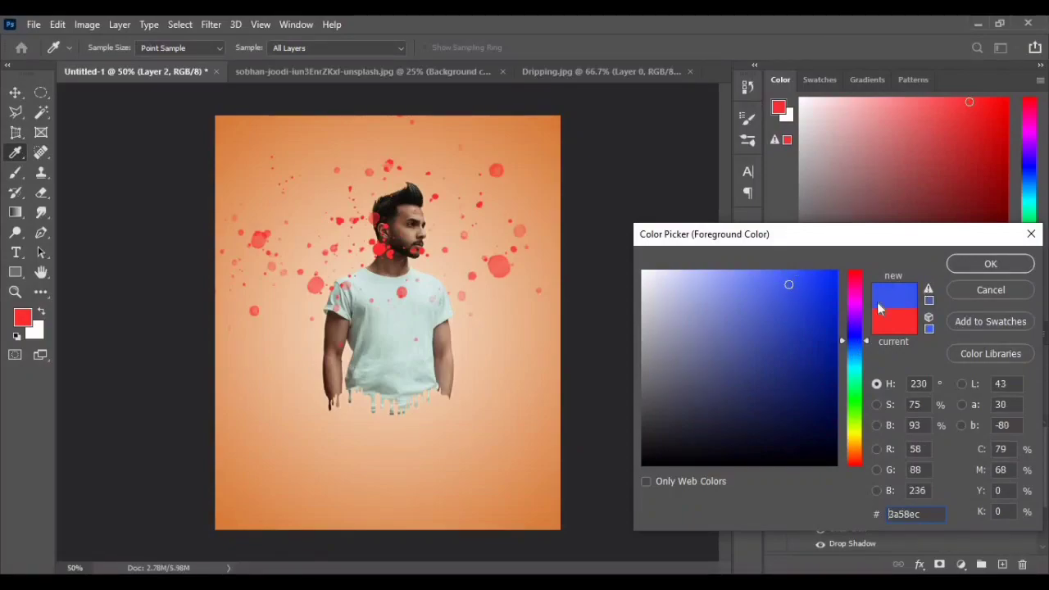
click(990, 263)
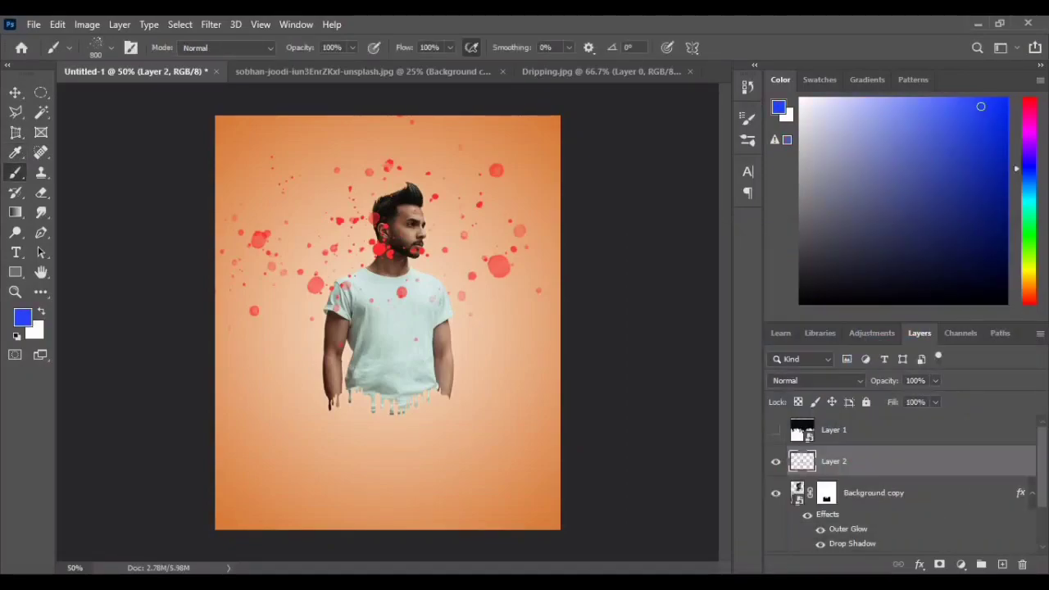
click(382, 301)
Step: Reorder the splatter layer so it sits directly below the man's layer and above the gradient fill
scroll(850, 466, down, 2)
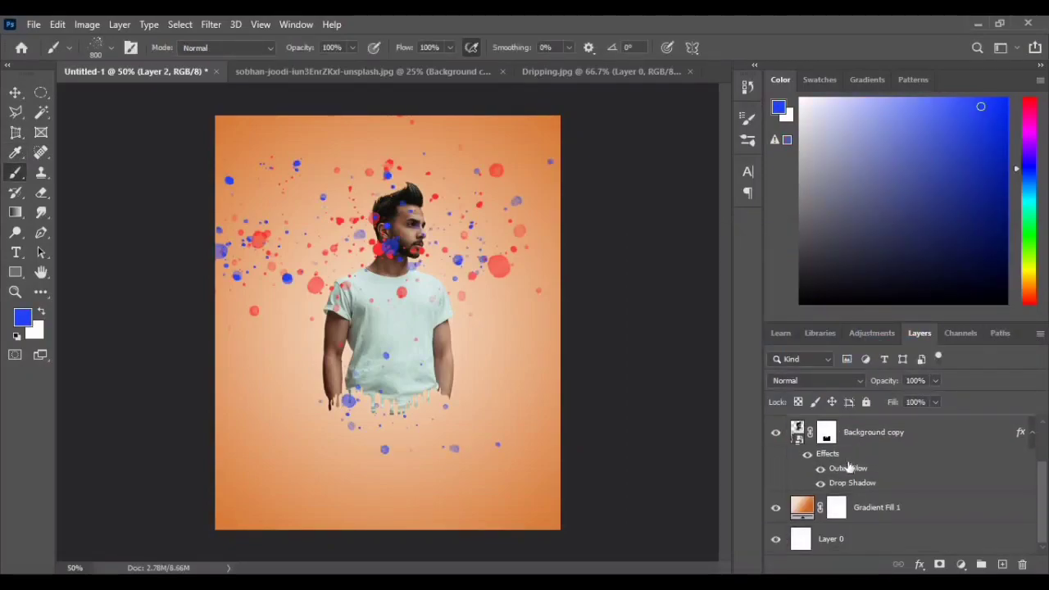
scroll(847, 462, up, 1)
drag(843, 436, 765, 456)
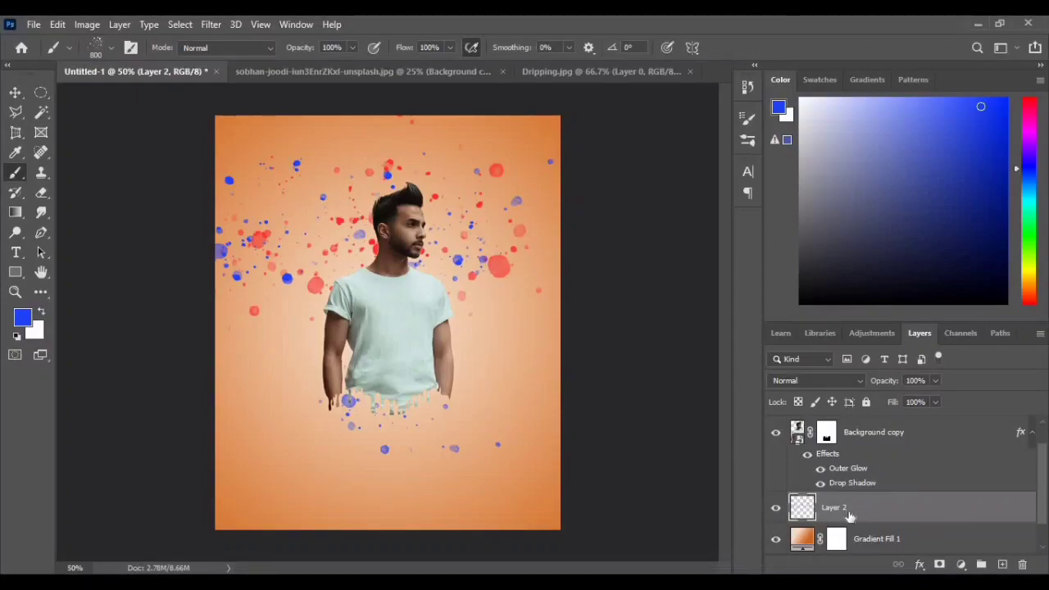
Step: Add a layer mask to the splatter layer and hide its lower part with a soft round black brush at 800 px
click(939, 565)
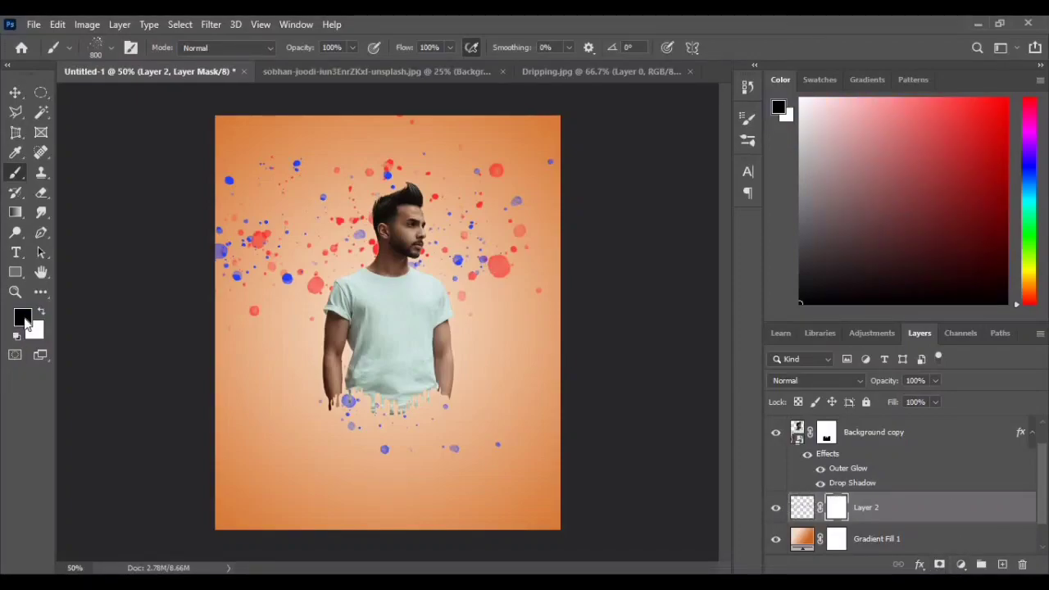
click(111, 48)
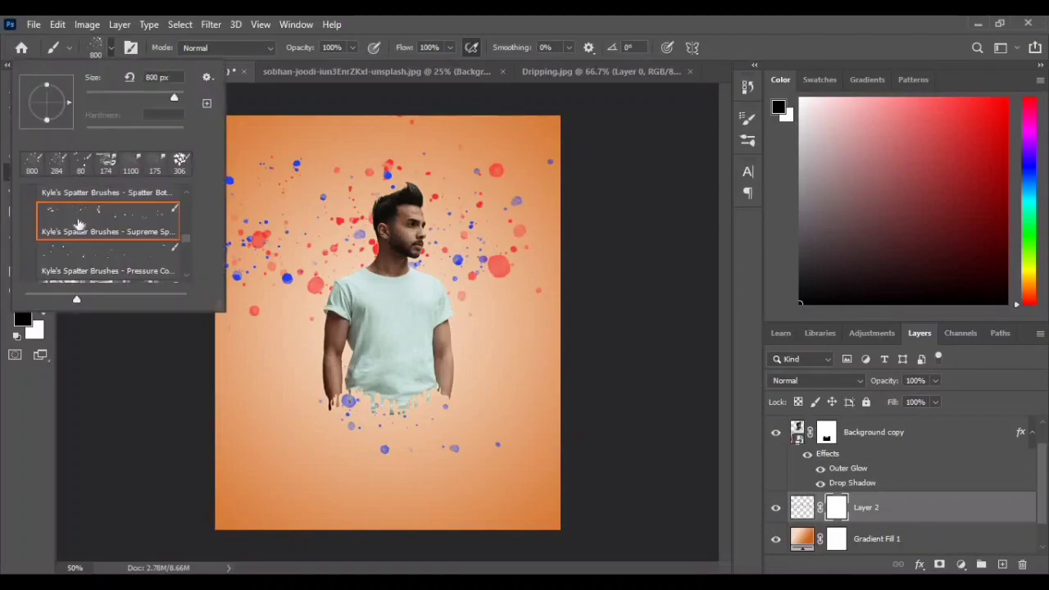
scroll(78, 223, up, 15)
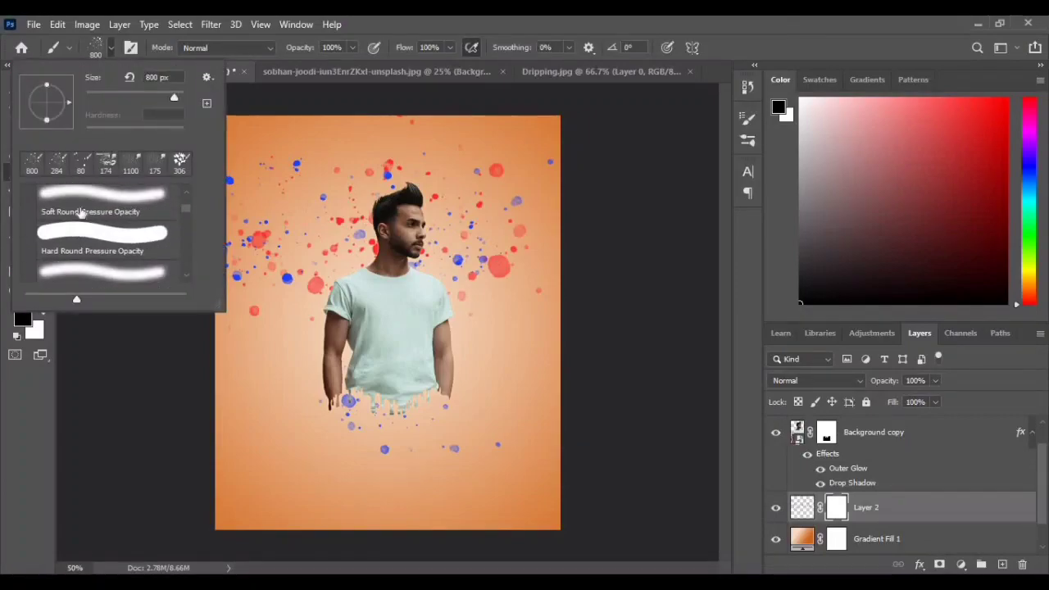
click(149, 210)
drag(352, 460, 484, 422)
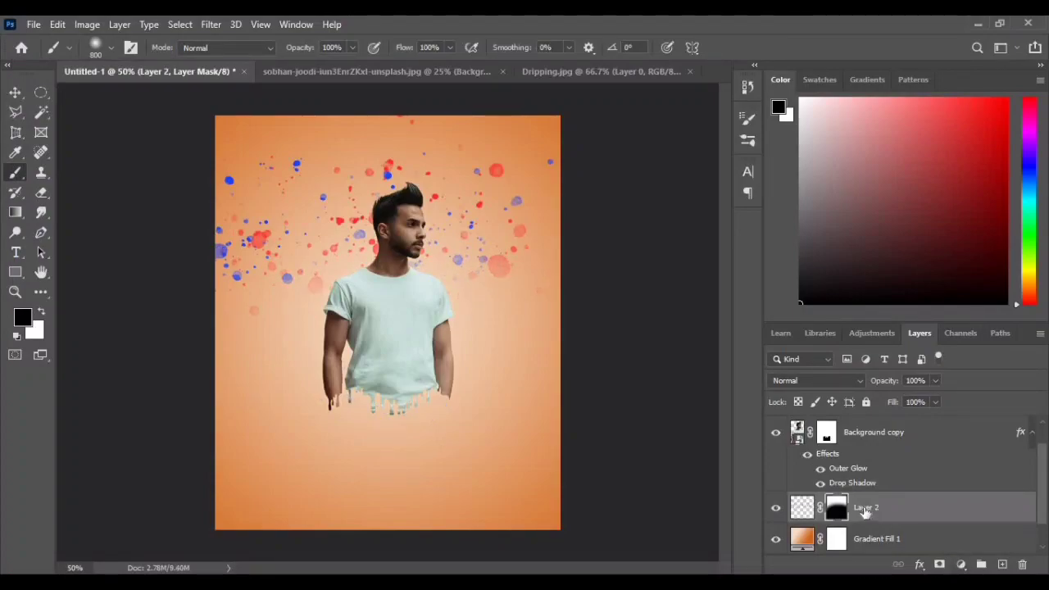
Step: Add a new layer above the man and stamp a soft spot below the drips in black (000000)
scroll(862, 510, up, 1)
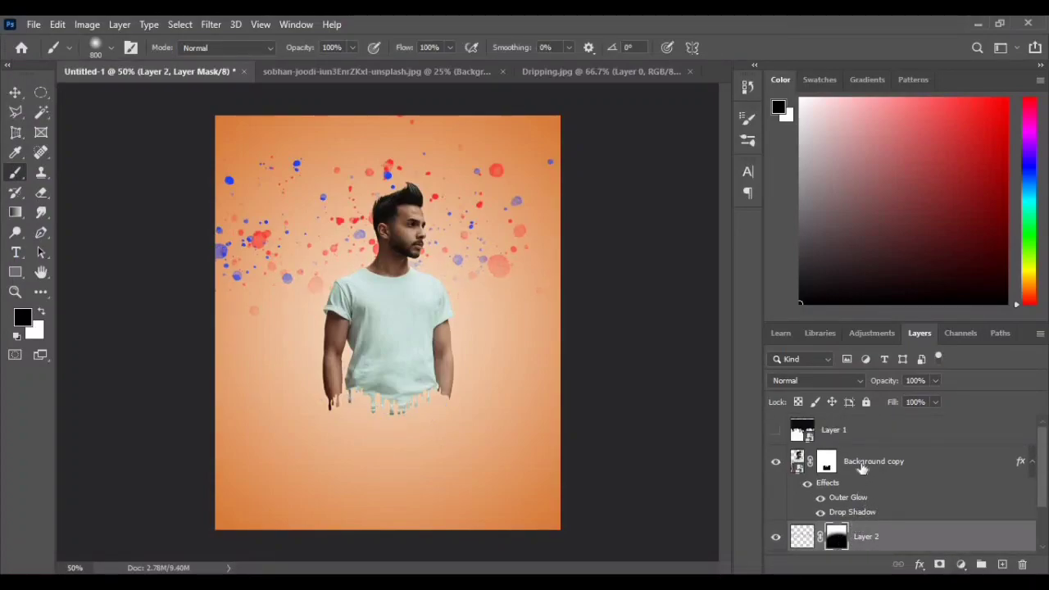
click(862, 467)
key(ctrl+shift+alt+n)
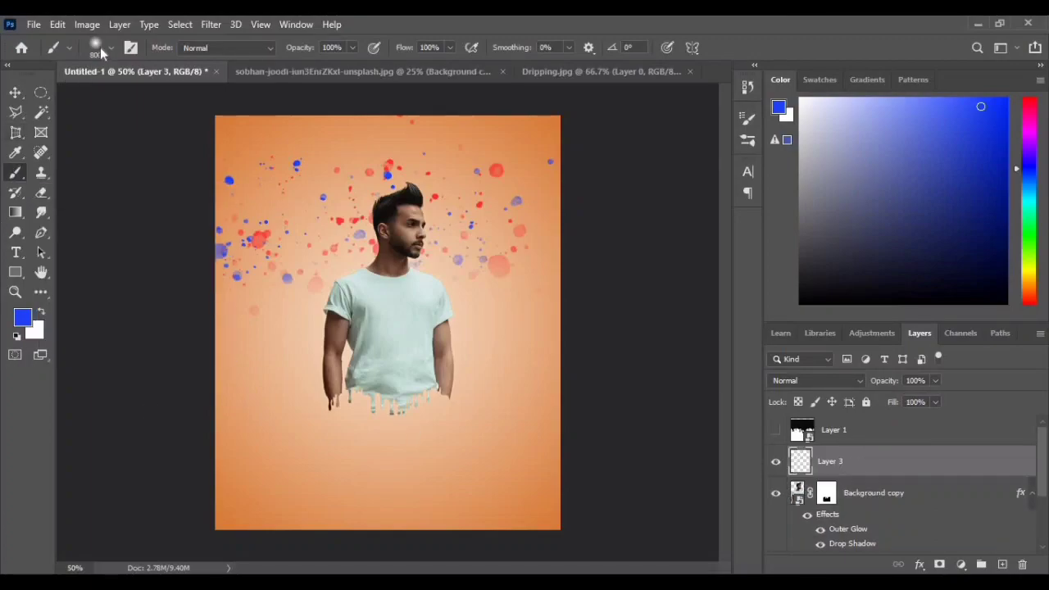
click(29, 323)
text(000000)
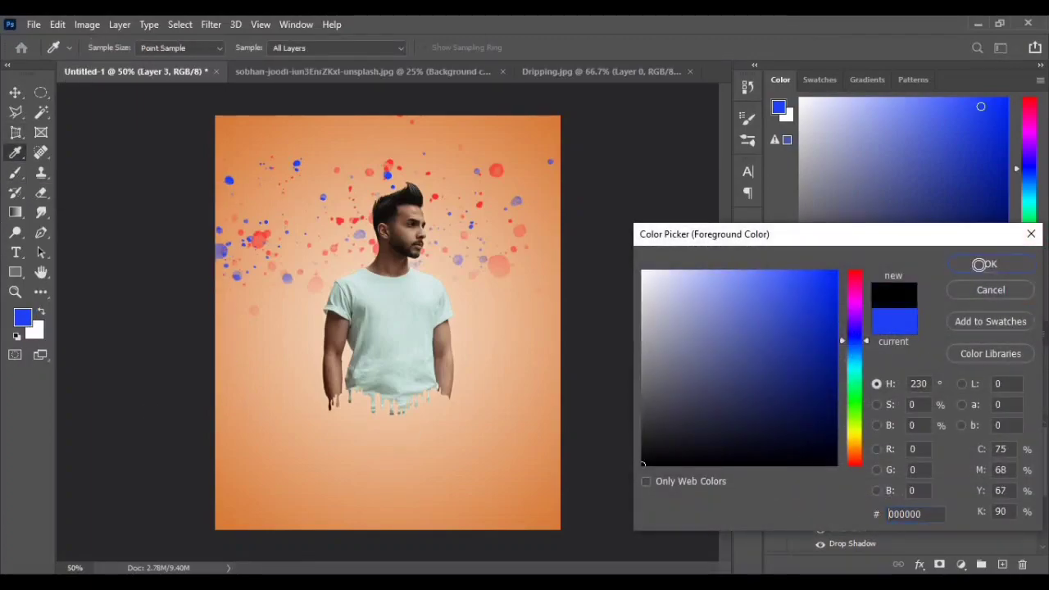
click(988, 262)
click(383, 438)
Step: Transform the black spot into a flat, wide shadow near the lower edge of the canvas
key(v)
key(ctrl+t)
drag(383, 322, 386, 477)
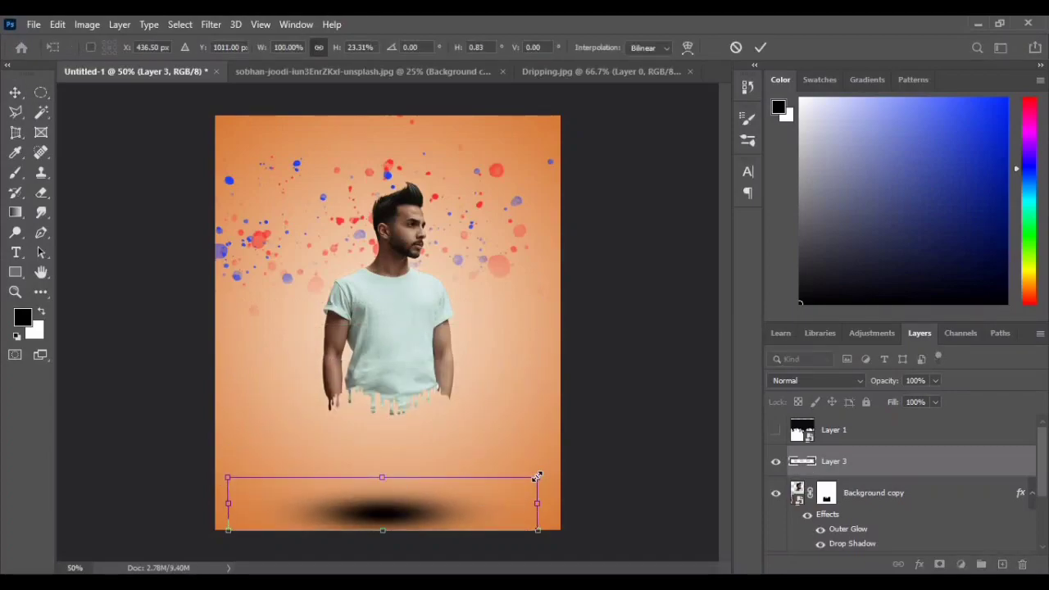
key(Return)
Step: Reduce the shadow layer's opacity to about 54% and move the shadow down to the canvas's lower edge
click(934, 381)
click(900, 396)
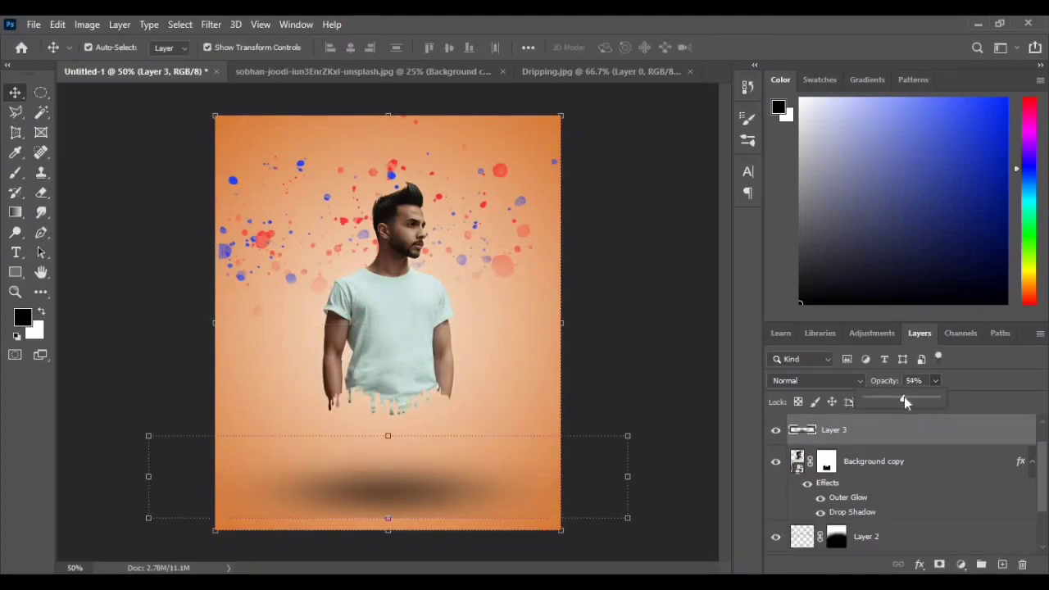
click(410, 487)
drag(410, 487, 418, 516)
click(631, 379)
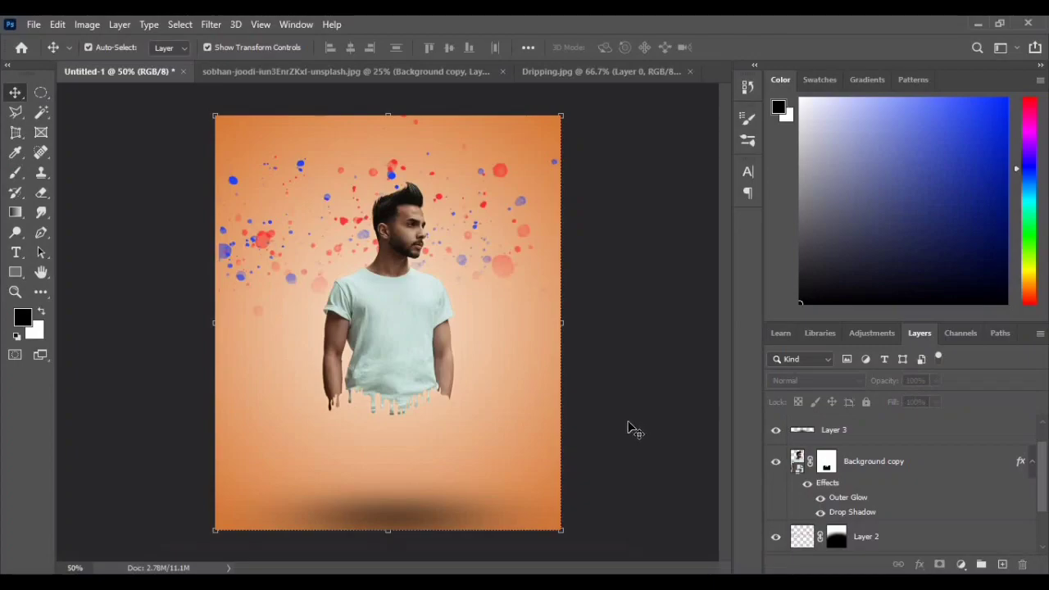
Step: Enlarge the masked man slightly and move him down toward the floor shadow
mouse_move(398, 317)
mouse_down()
mouse_move(394, 344)
mouse_move(403, 319)
mouse_up()
click(637, 424)
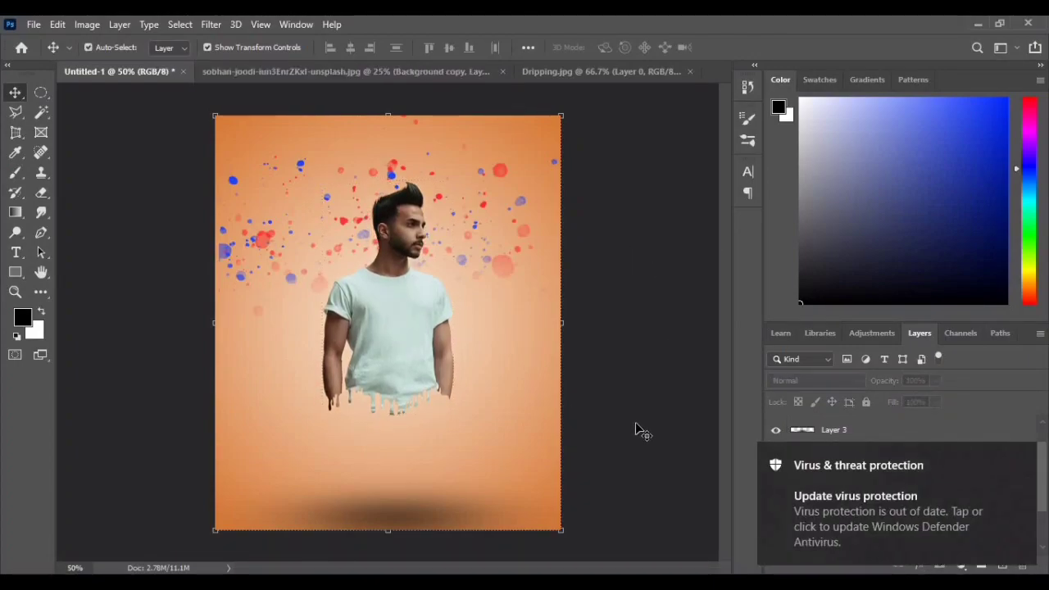
click(365, 318)
drag(458, 176, 468, 155)
drag(399, 314, 403, 332)
click(761, 47)
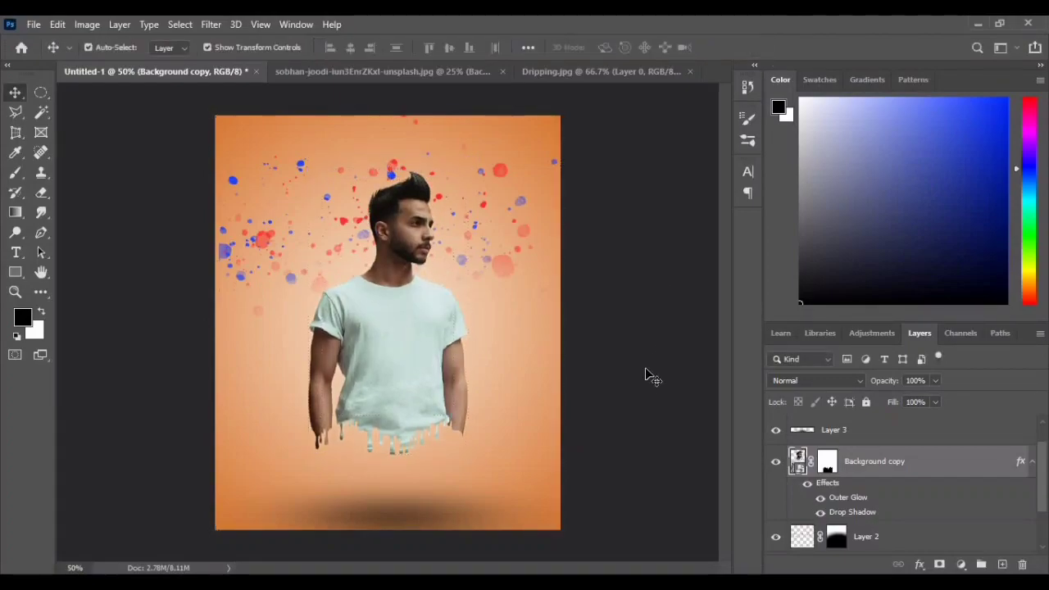
click(644, 377)
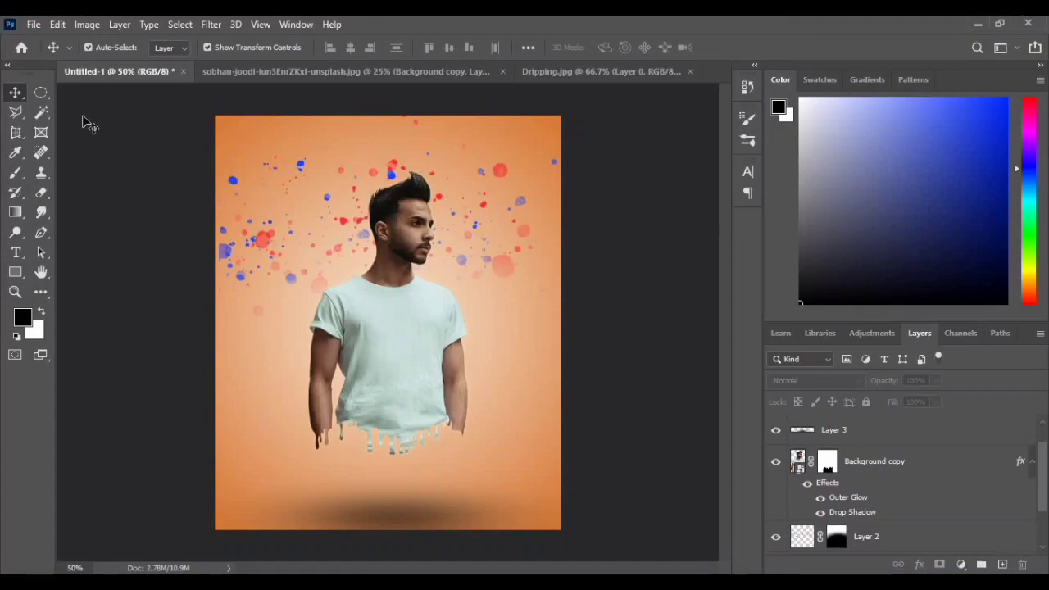
Step: Open the pngegg (7) image and bring its colourful paint burst onto the poster
click(34, 24)
click(50, 52)
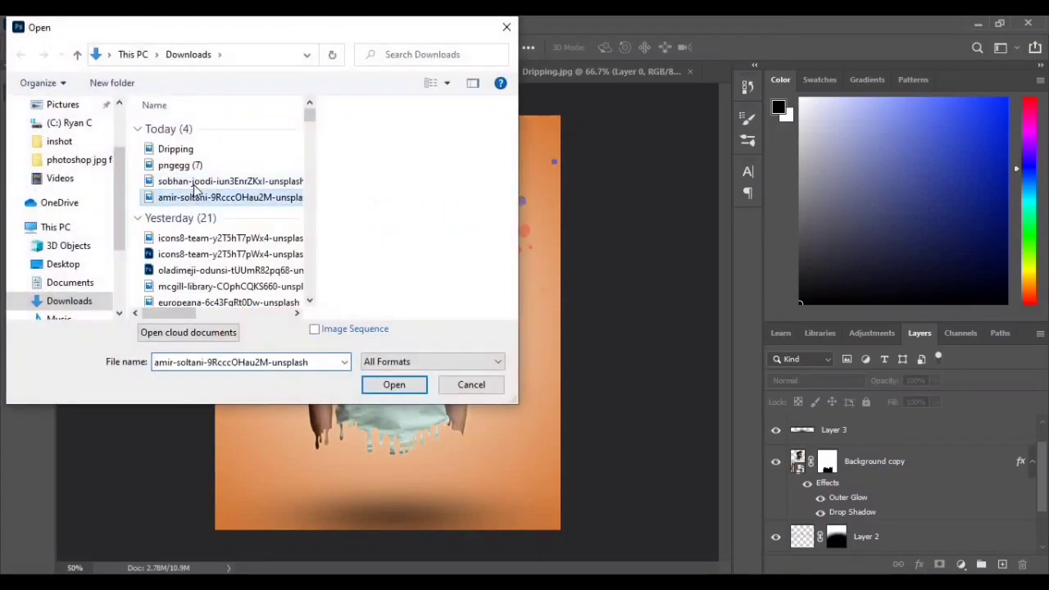
click(184, 165)
click(393, 384)
drag(405, 307, 373, 265)
Step: Place the paint burst layer beneath the man's layer and move the burst to the right side of his head
drag(862, 436, 874, 469)
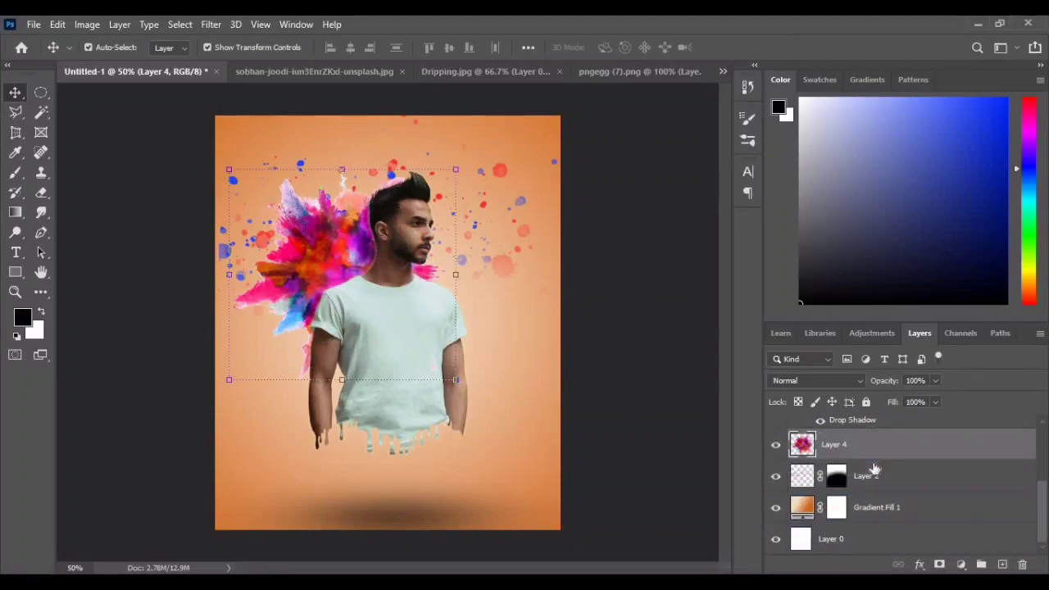
drag(335, 265, 458, 266)
click(433, 541)
key(ctrl+plus)
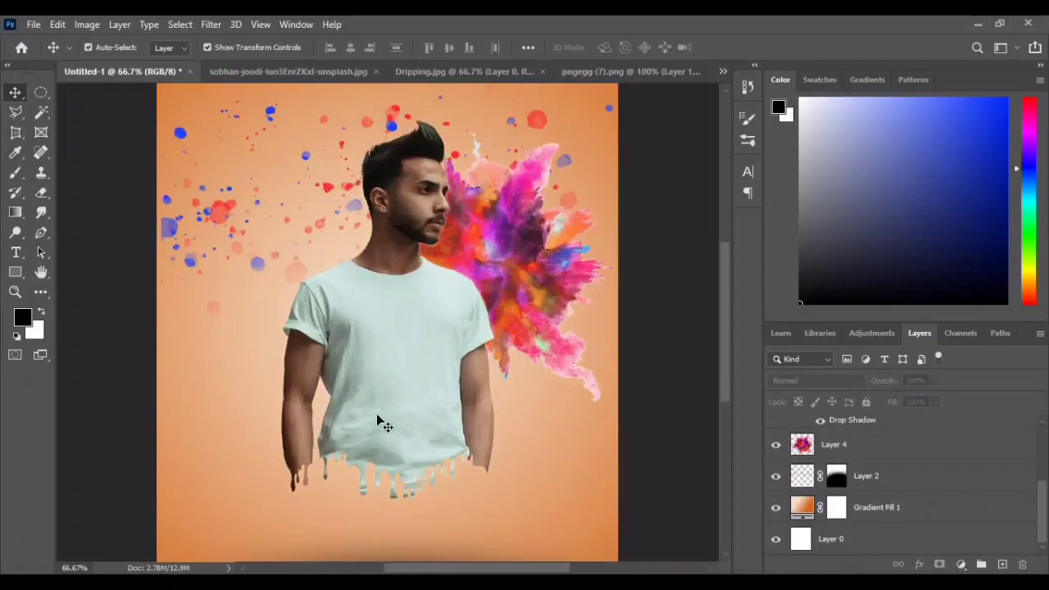
scroll(211, 431, down, 3)
click(34, 24)
click(49, 58)
click(507, 30)
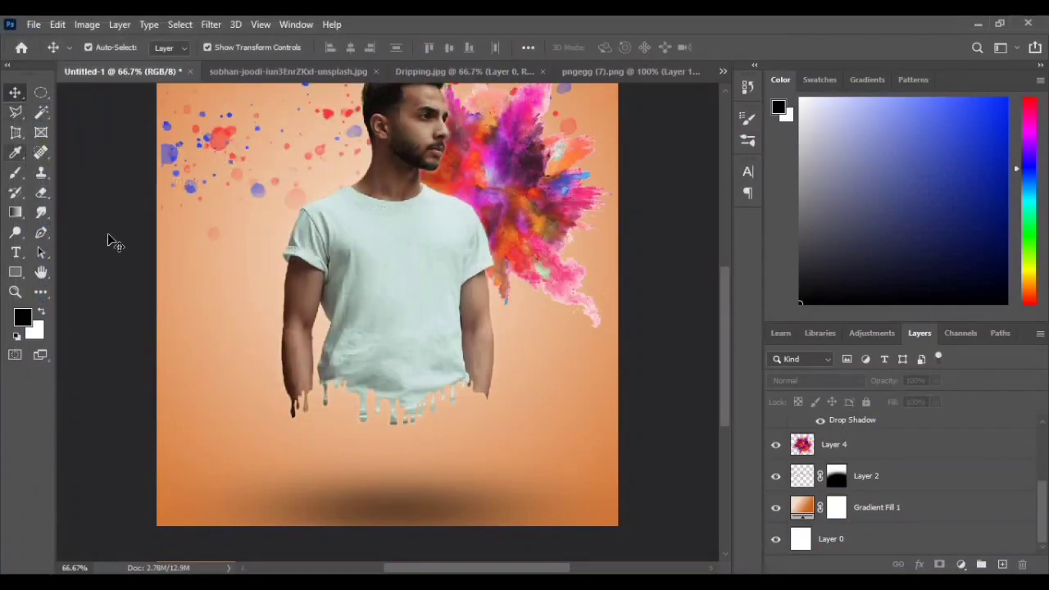
scroll(457, 283, up, 2)
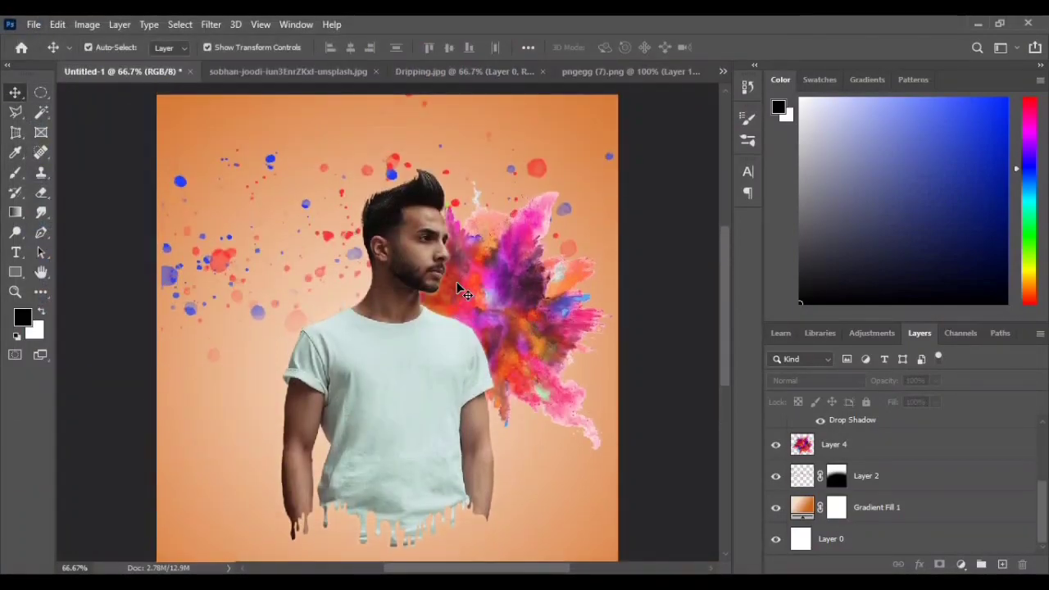
key(ctrl+minus)
Step: Change the background gradient fill to a softer orange and lower the paint burst layer's opacity to 84%
click(802, 507)
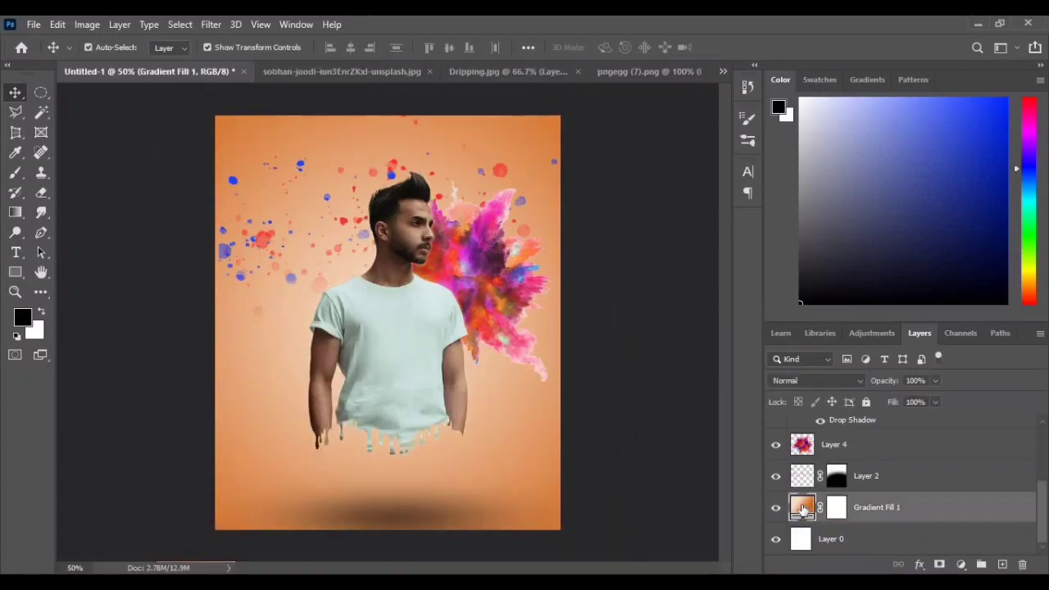
click(615, 243)
click(865, 447)
Step: Stamp all visible layers into a new layer above the shadow and open it in the Camera Raw filter
scroll(860, 448, up, 3)
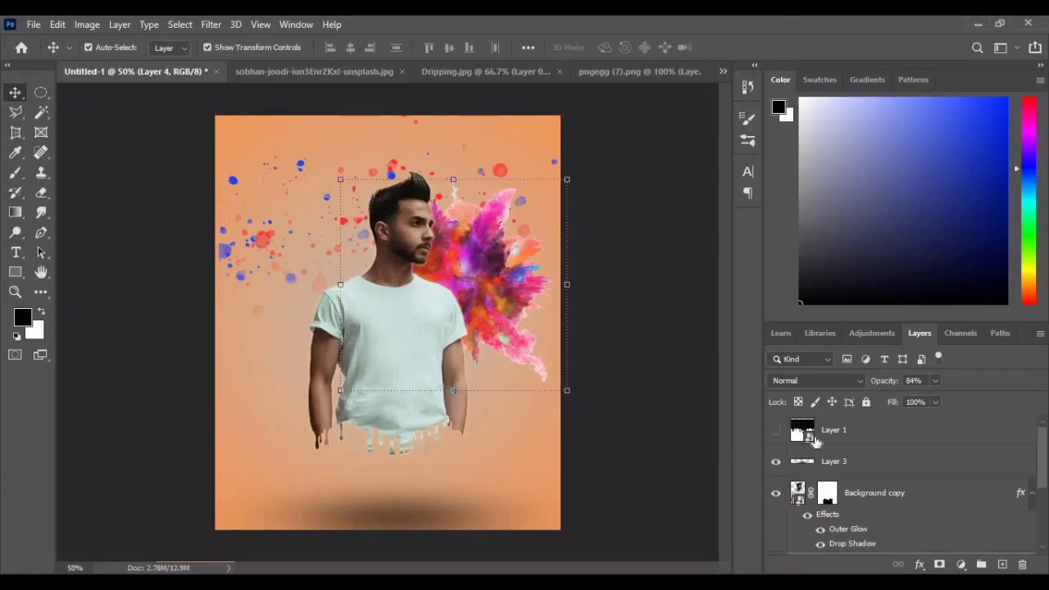
key(ctrl+shift+alt+e)
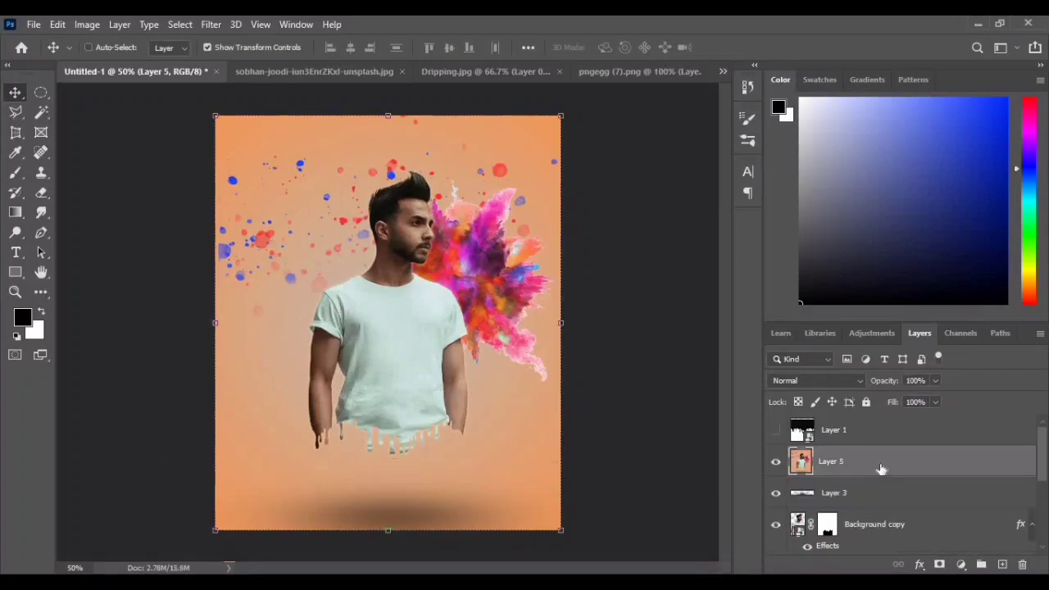
click(210, 23)
click(236, 114)
Step: Adjust the Basic light and colour settings of the merged poster image
drag(831, 251, 824, 255)
drag(831, 274, 829, 390)
scroll(828, 398, down, 3)
drag(831, 213, 835, 281)
drag(831, 322, 913, 324)
drag(832, 299, 834, 328)
drag(913, 322, 833, 394)
Step: Set curve Highlights to +11, Lights to -7 and Darks to -1, with Sharpening 44 and Noise Reduction 25
click(752, 353)
scroll(829, 446, down, 2)
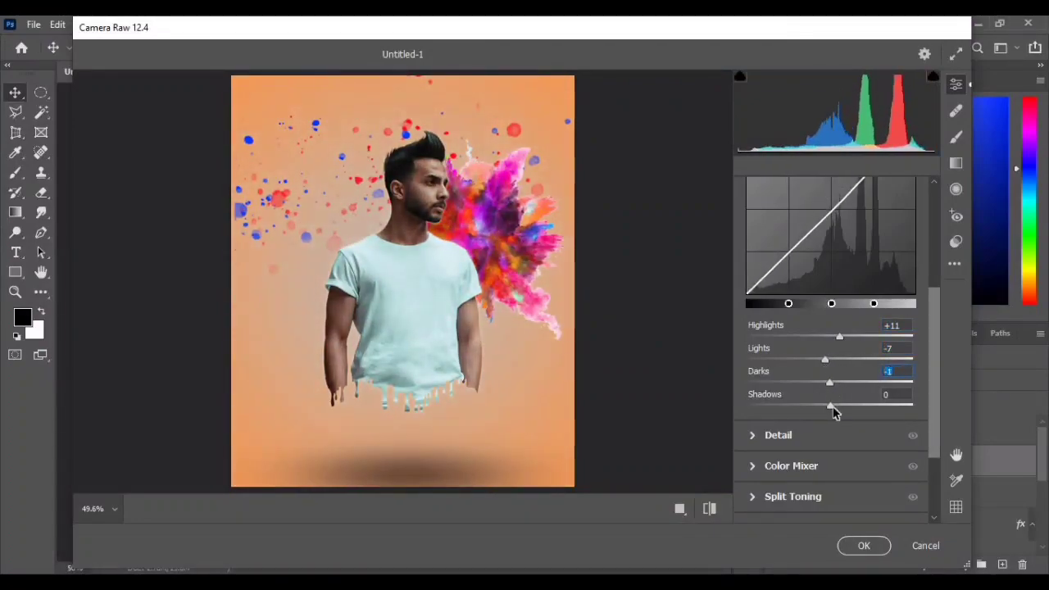
click(752, 434)
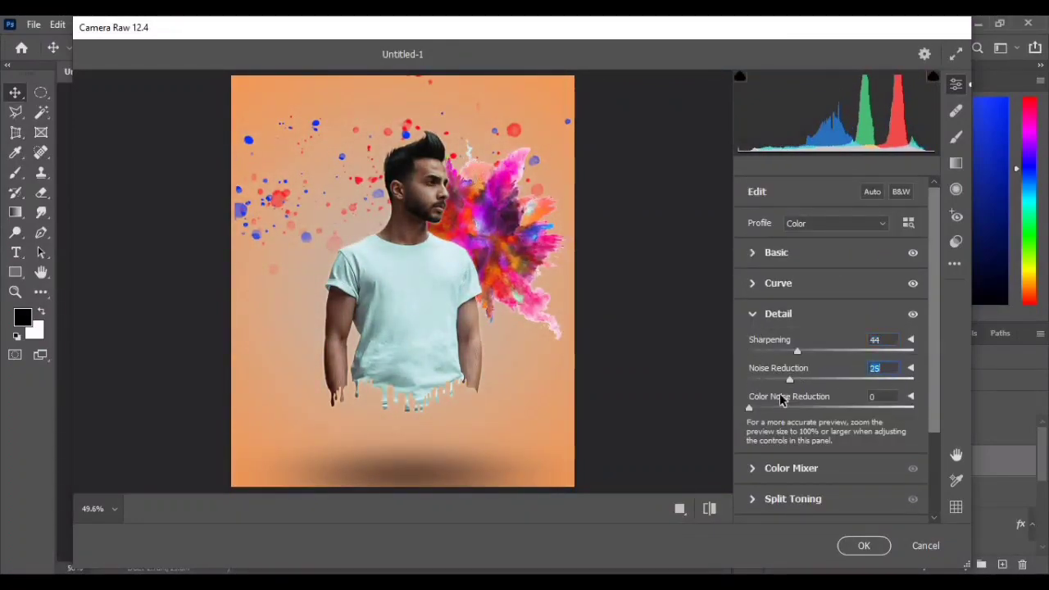
Step: Set the Color Mixer hues to Reds -22, Oranges -48, Yellows +16, Greens +6, Aquas +3 and Blues +6
click(770, 468)
drag(831, 312, 783, 355)
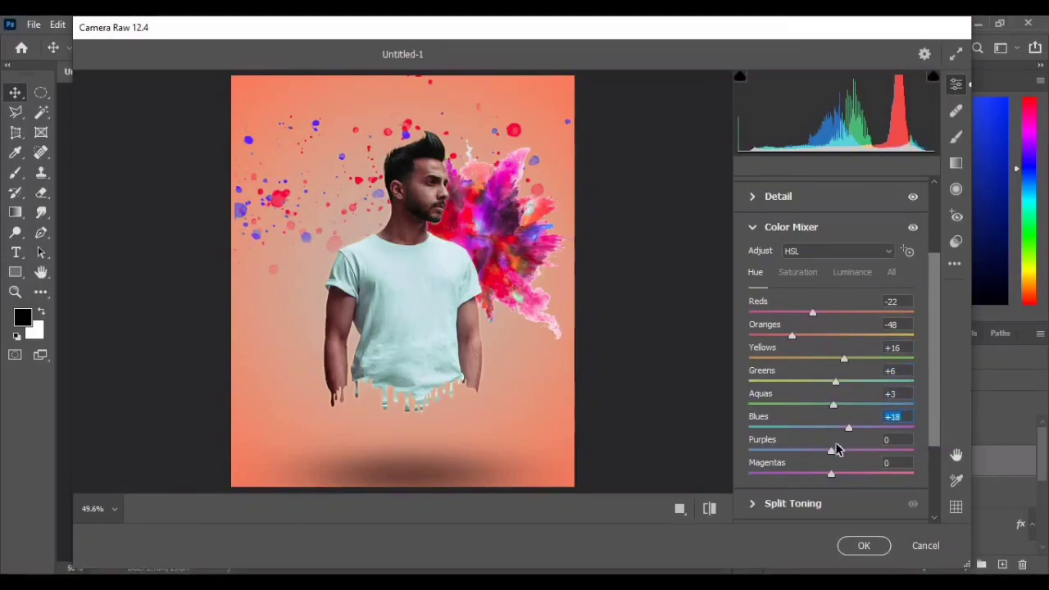
scroll(834, 424, down, 2)
click(836, 317)
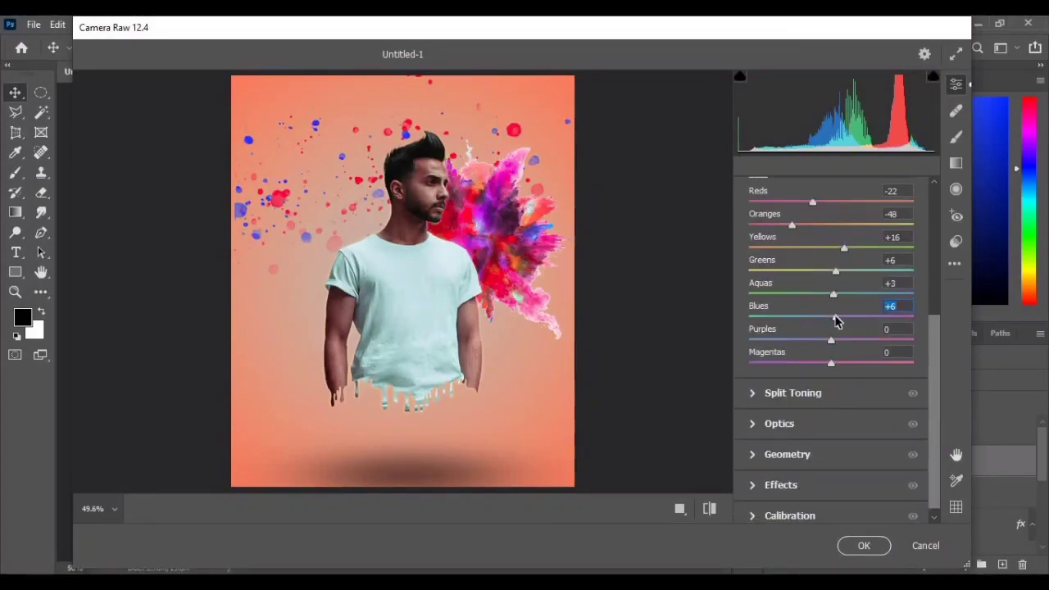
Step: Set the split-toning highlights to hue 40 and saturation 16, with the balance at 20
click(774, 402)
drag(749, 332, 913, 333)
drag(749, 309, 769, 327)
drag(912, 340, 774, 335)
mouse_move(830, 373)
mouse_down()
mouse_move(914, 377)
mouse_move(848, 374)
mouse_up()
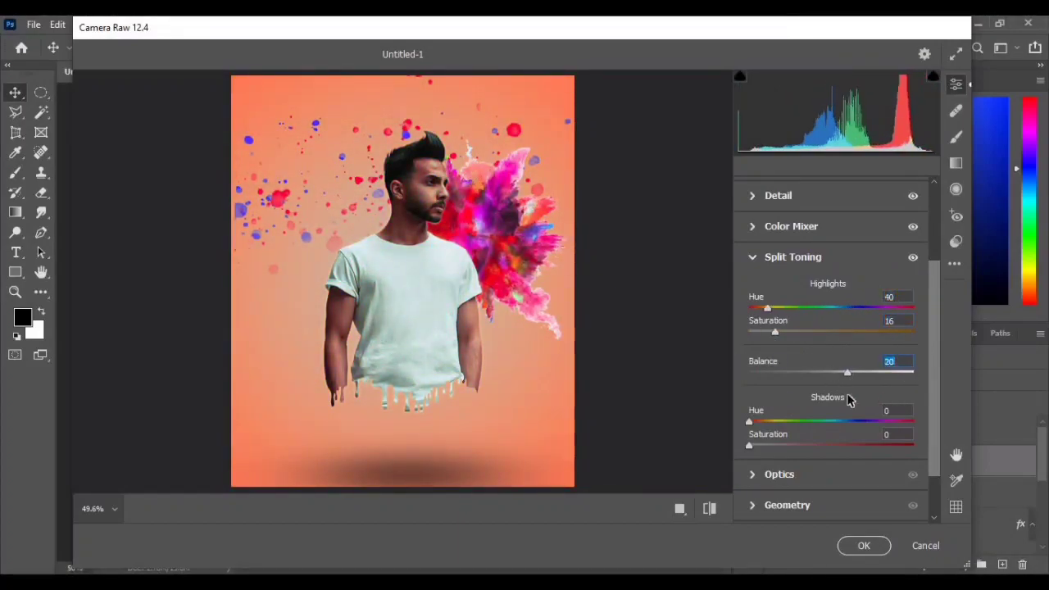
Step: Set the split-toning shadows to hue 39 and saturation 14
drag(749, 447, 914, 448)
drag(755, 423, 766, 447)
drag(913, 448, 773, 465)
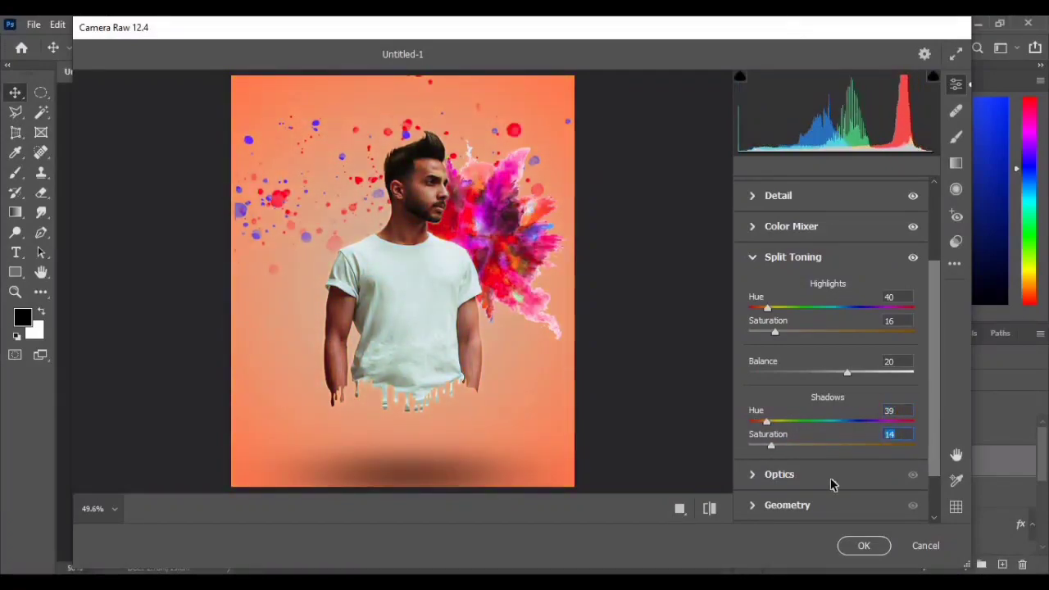
Step: Adjust the Effects grain and darken the poster's edges with a negative vignette
scroll(833, 485, down, 2)
click(766, 414)
scroll(784, 443, down, 2)
click(762, 445)
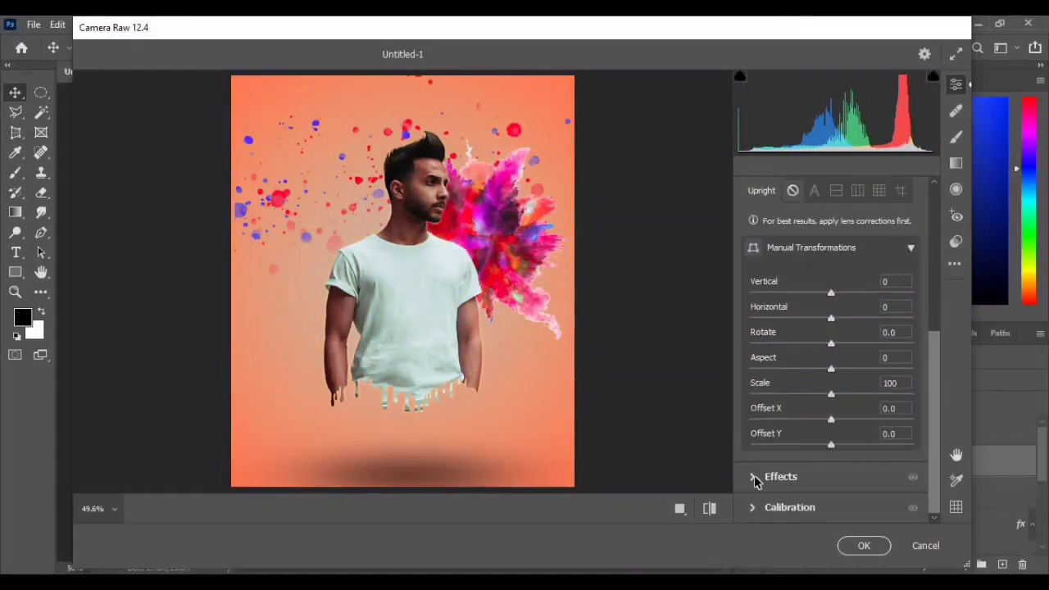
click(754, 477)
drag(749, 450, 945, 446)
drag(833, 483, 808, 481)
Step: Calibrate the shadow tint to +5, red primary hue to +7 and red primary saturation to -4, and apply the Camera Raw filter
click(753, 509)
mouse_move(832, 289)
mouse_down()
mouse_move(845, 297)
mouse_move(835, 291)
mouse_up()
drag(831, 336, 825, 370)
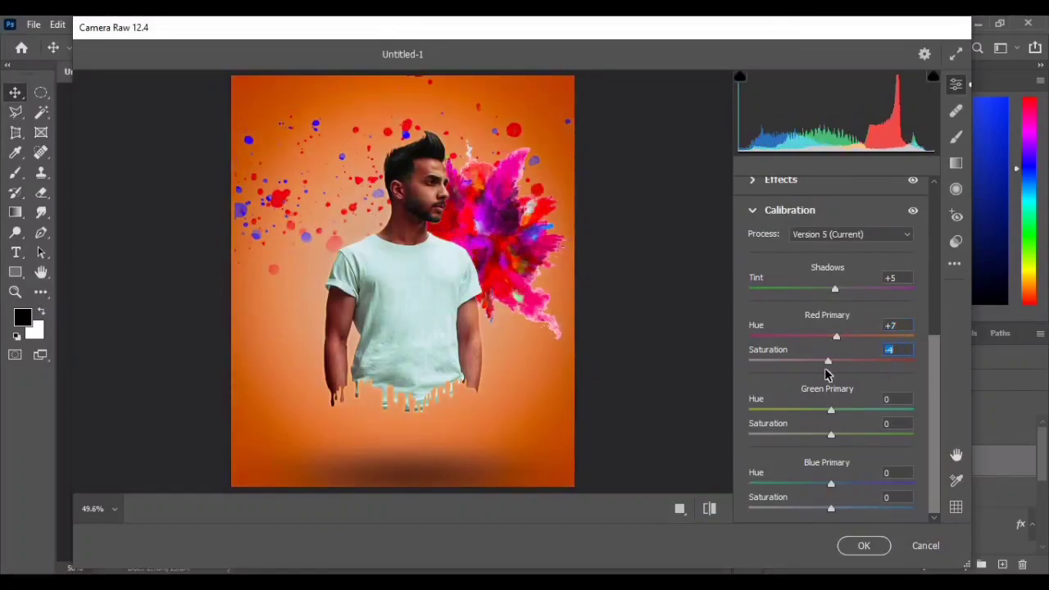
click(863, 544)
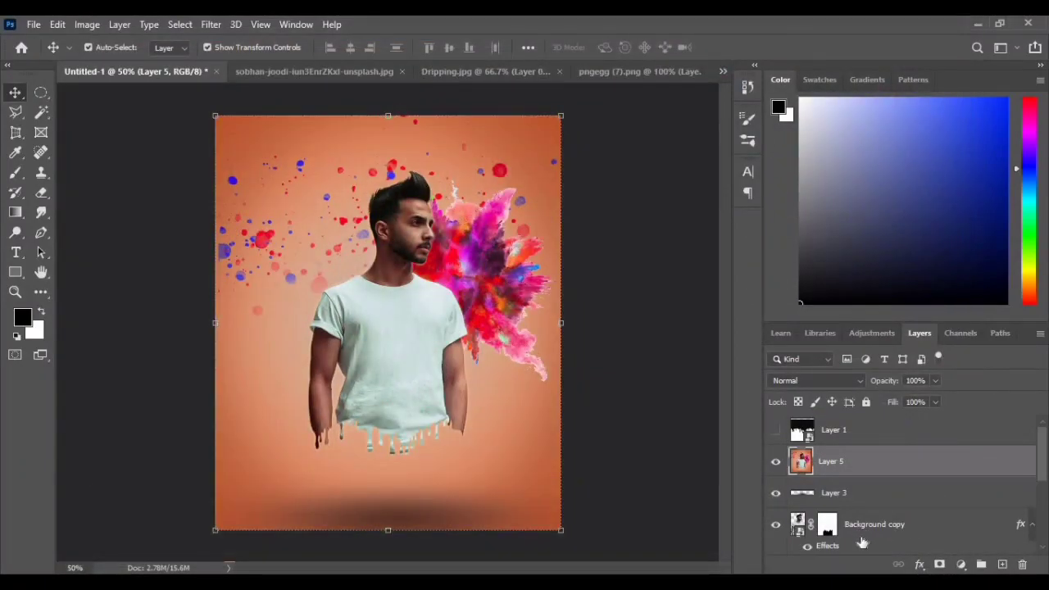
Step: Place the Ps logo in the poster's lower-right corner and transform its size
drag(531, 483, 495, 455)
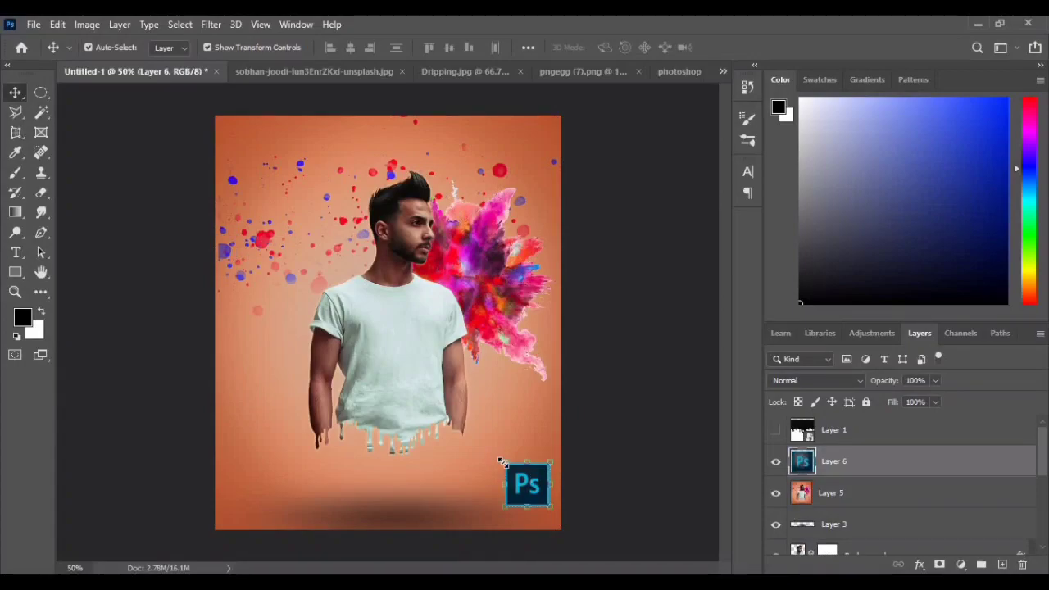
key(ctrl+t)
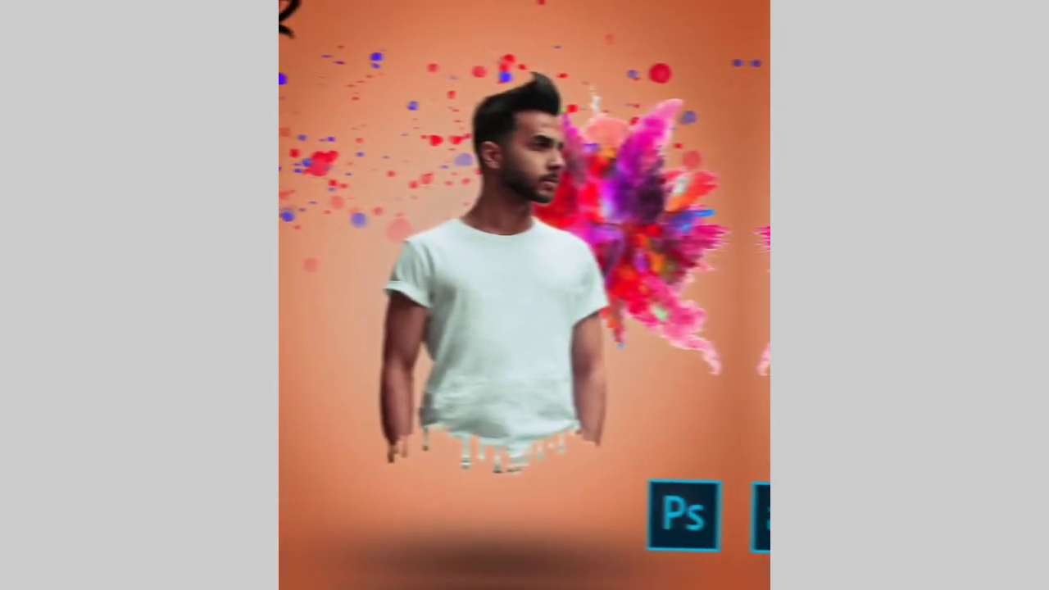